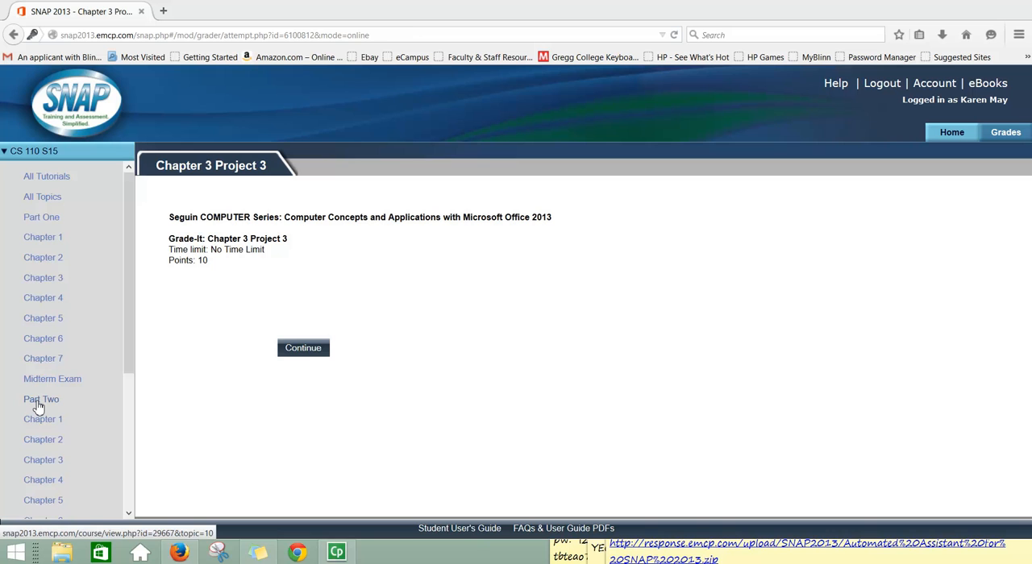
# Review the Chapter 1 and Chapter 2 tutorials and assessments listed under Part Two of the course.
pyautogui.moveTo(131, 372); pyautogui.dragTo(143, 452)
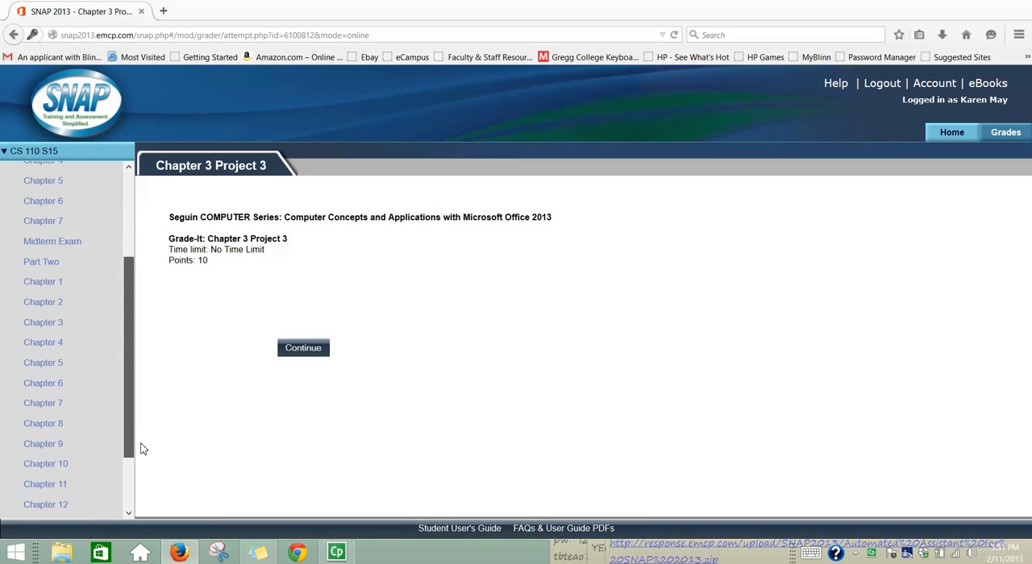
pyautogui.click(50, 288)
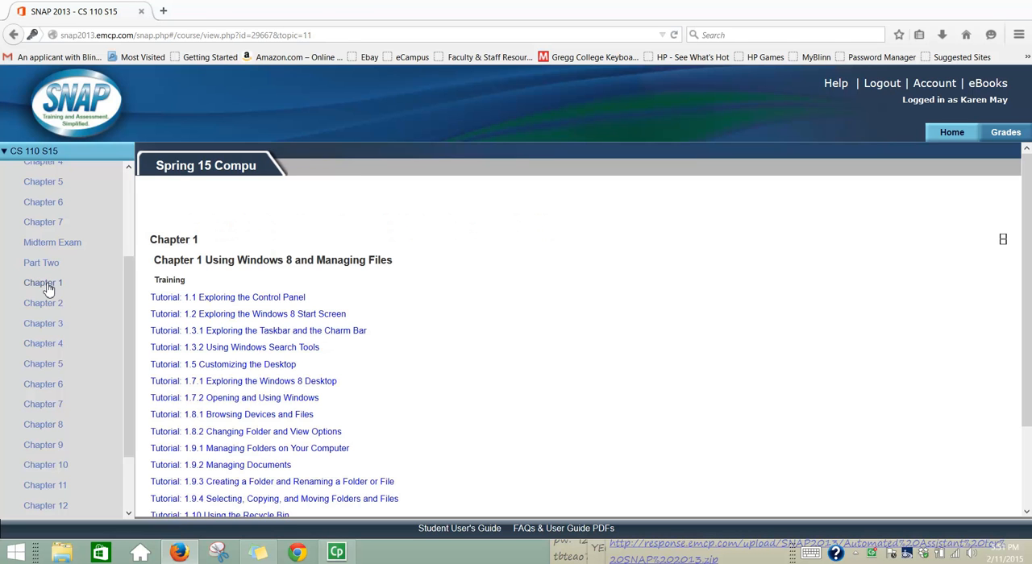
pyautogui.scroll(-2, 482, 343)
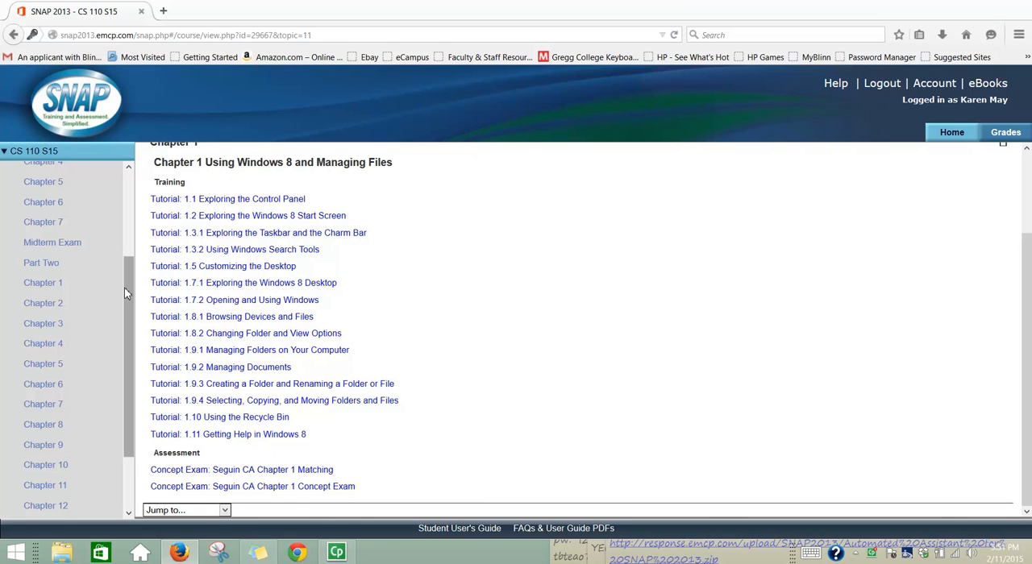
pyautogui.click(45, 303)
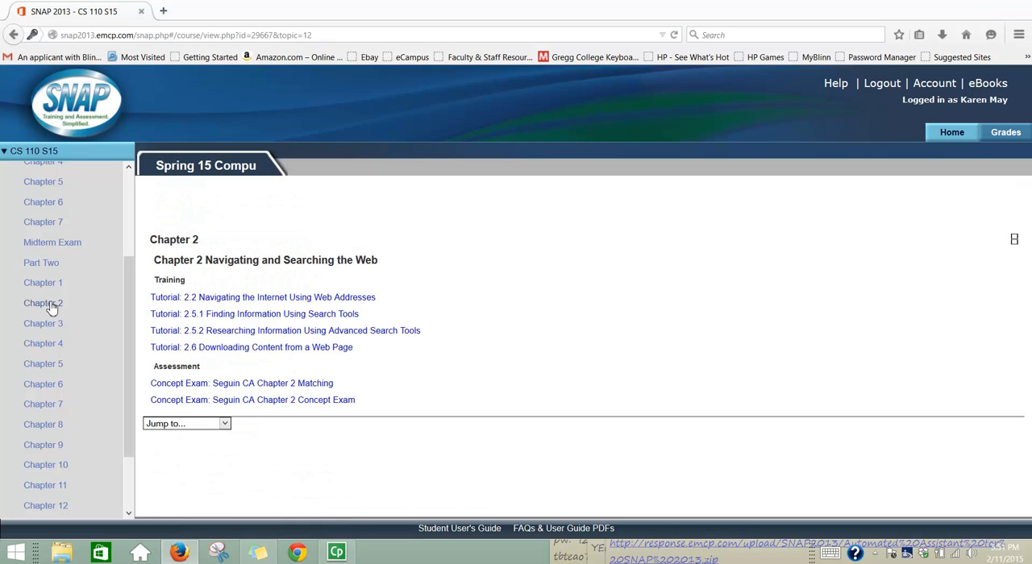
# Open Grade-It: Chapter 3 Project 3 from Part Two's Chapter 3 and resume the last attempt.
pyautogui.click(54, 330)
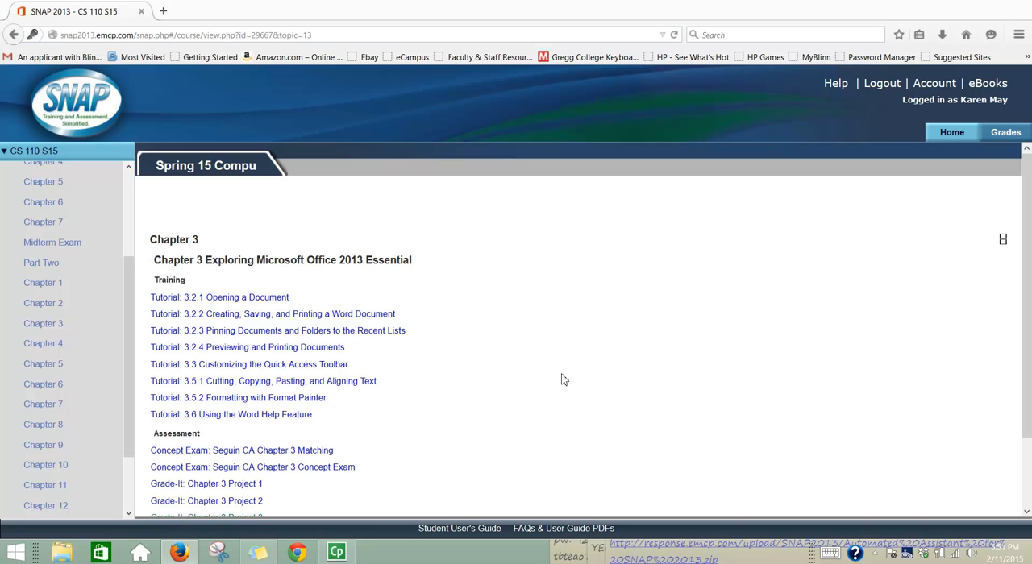
pyautogui.scroll(-2, 563, 380)
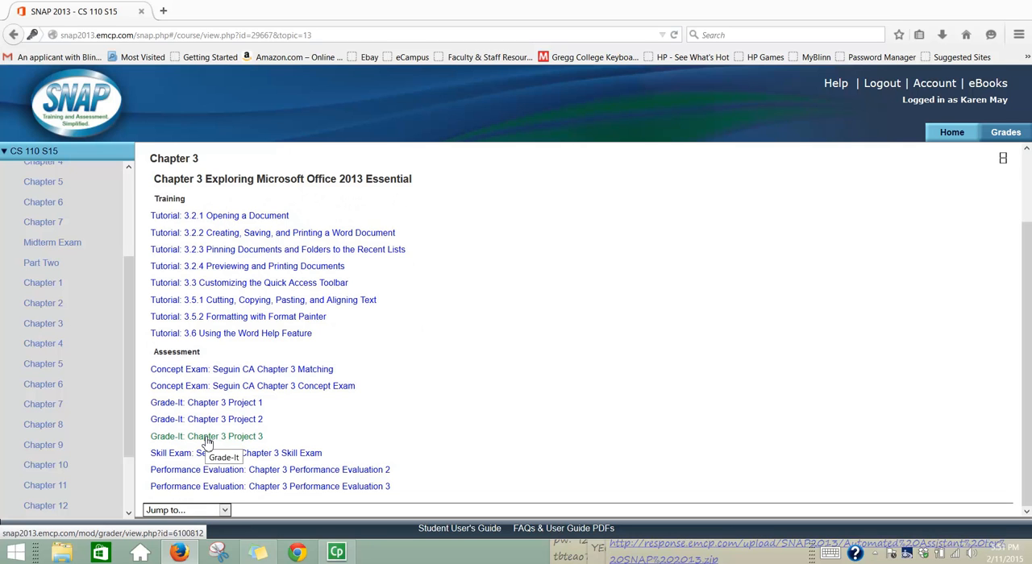
pyautogui.click(208, 438)
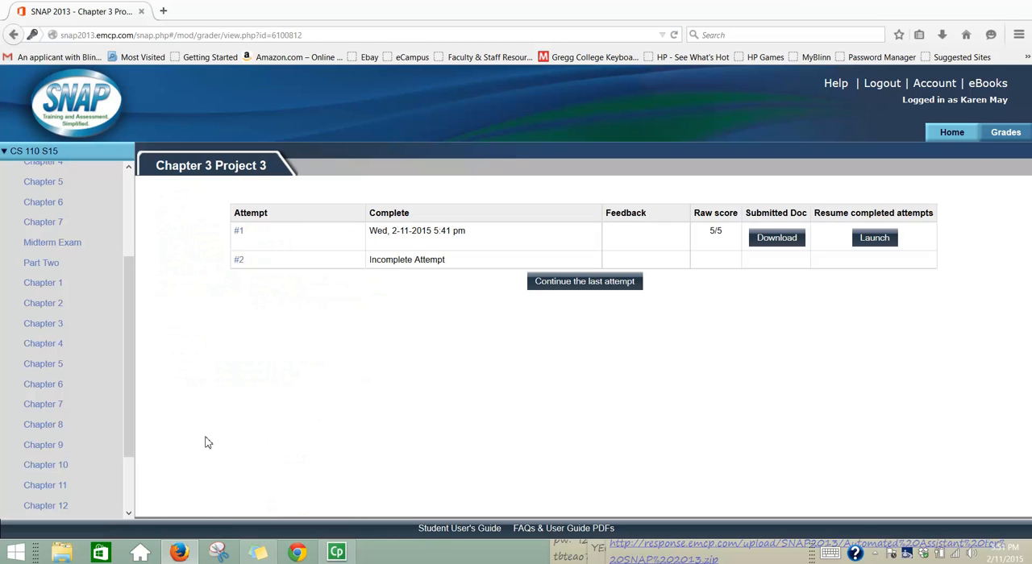
pyautogui.click(601, 290)
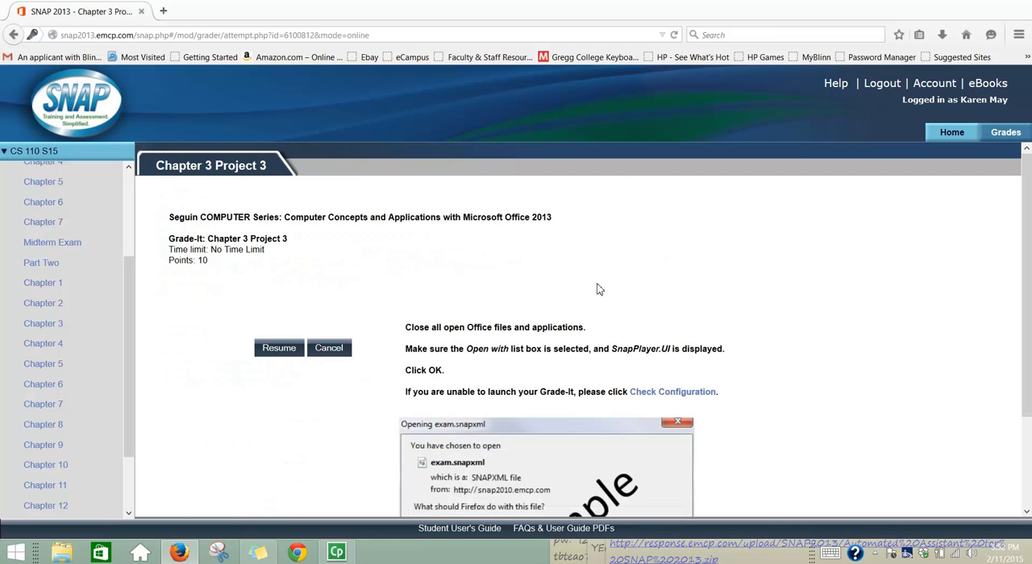
pyautogui.click(278, 349)
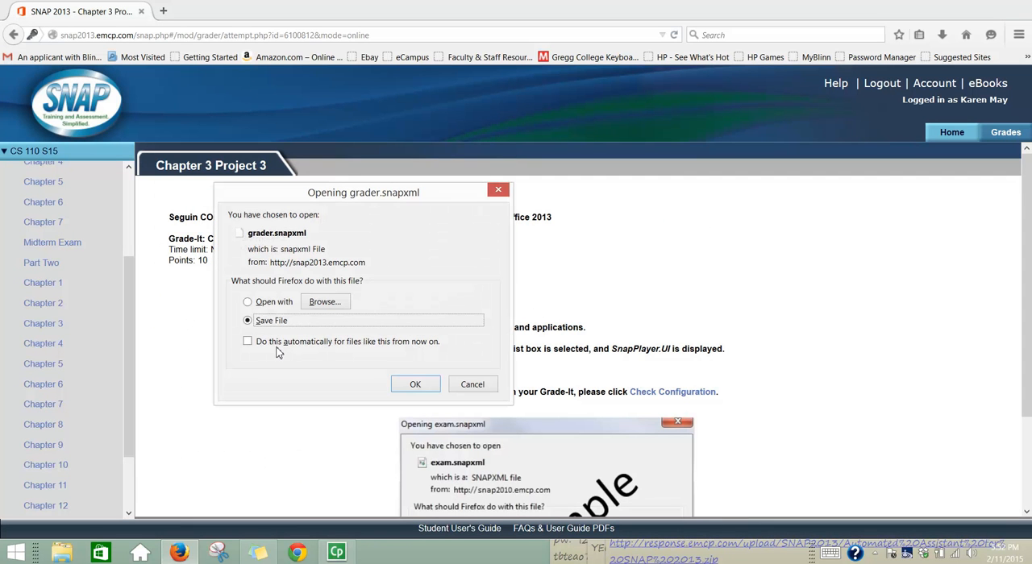
# Choose to open grader.snapxml with an application instead of saving it, and look through the available helper applications.
pyautogui.click(257, 304)
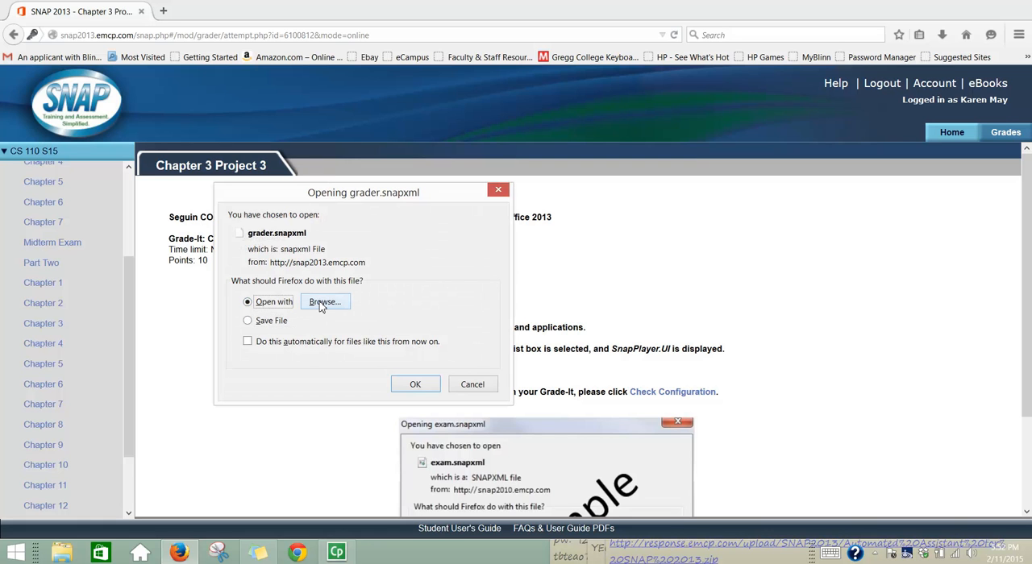
pyautogui.click(264, 322)
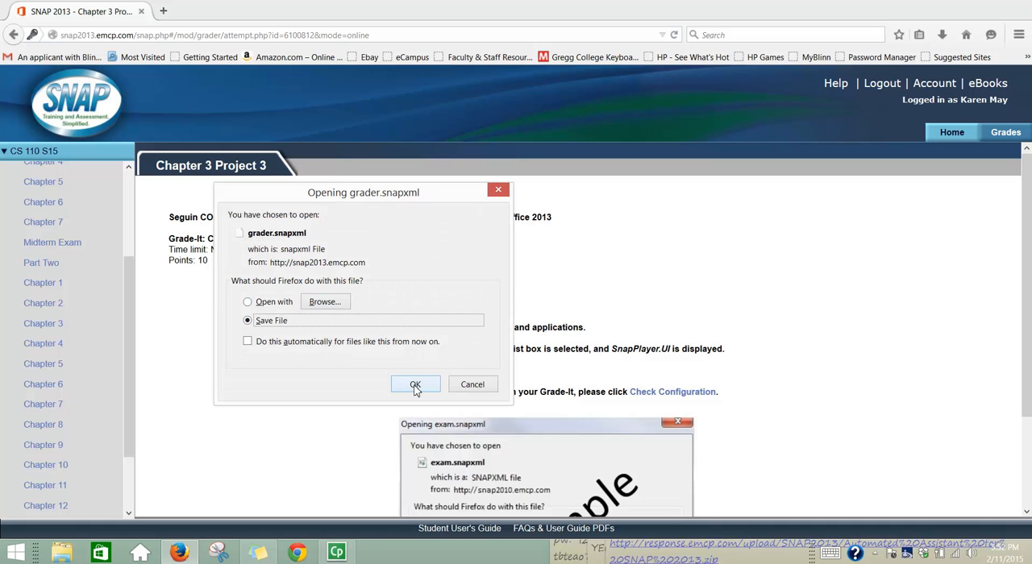
pyautogui.click(276, 304)
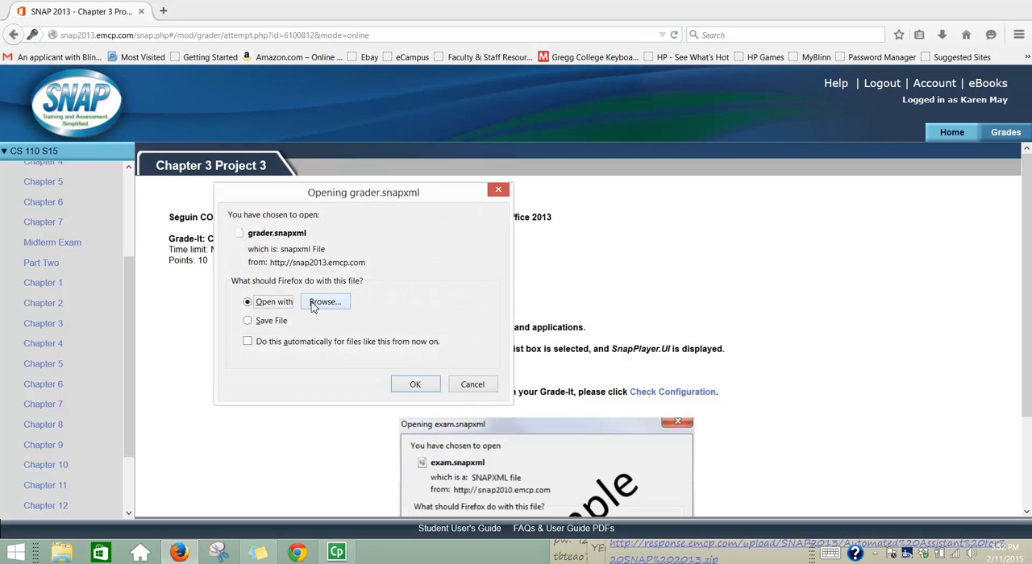
pyautogui.click(314, 304)
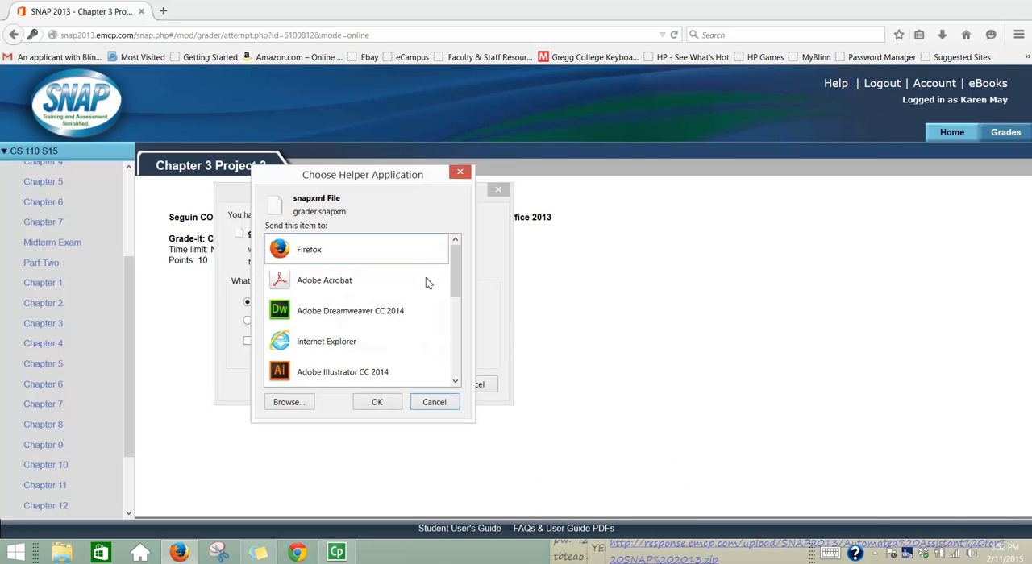
pyautogui.moveTo(456, 274); pyautogui.dragTo(453, 363)
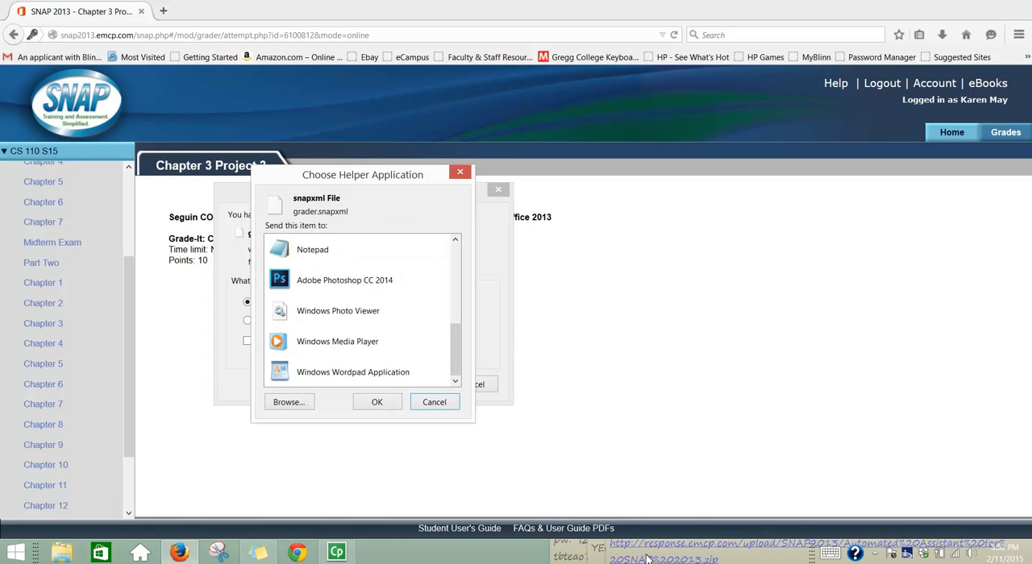
pyautogui.click(697, 560)
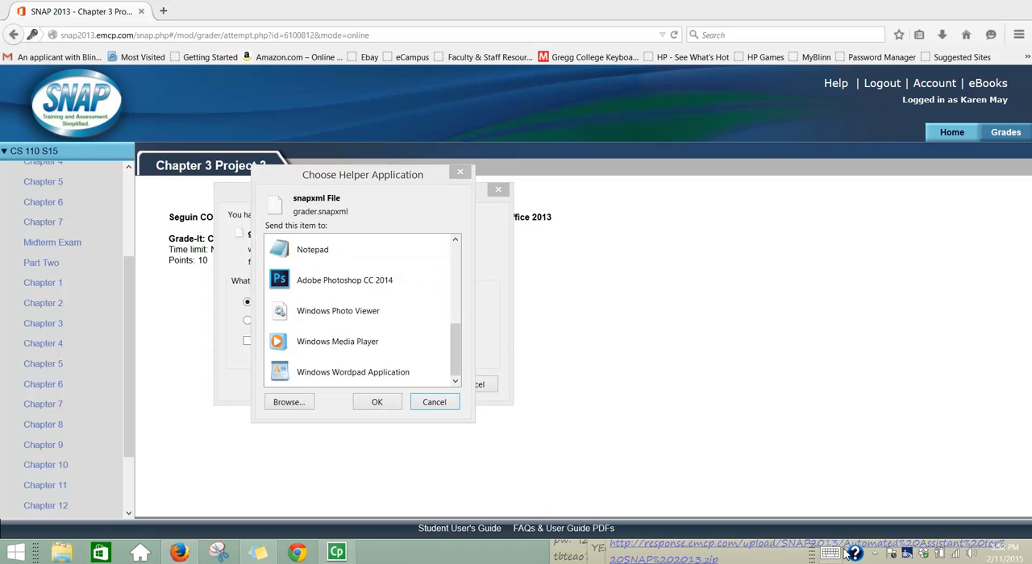
pyautogui.click(876, 555)
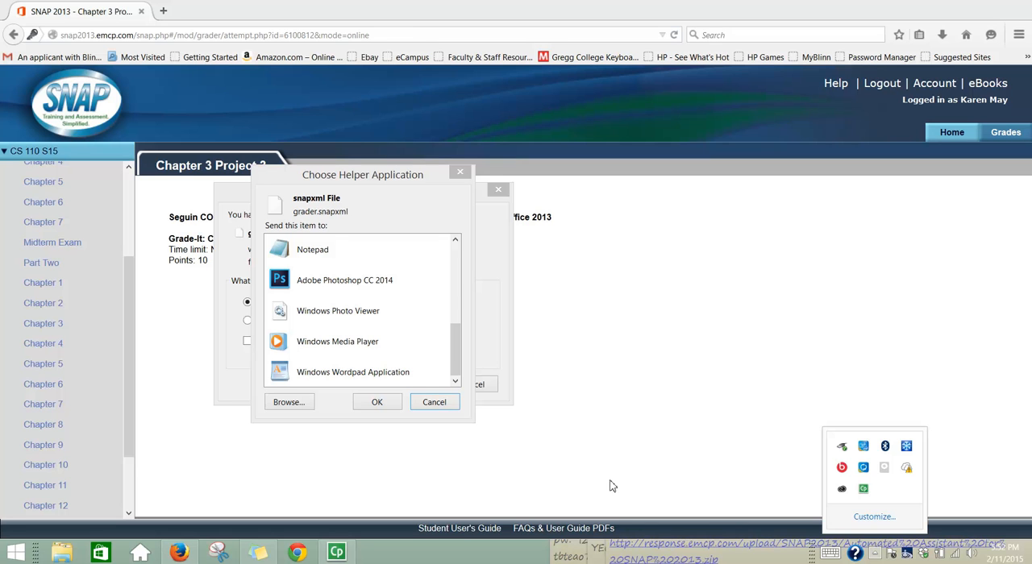
pyautogui.click(453, 359)
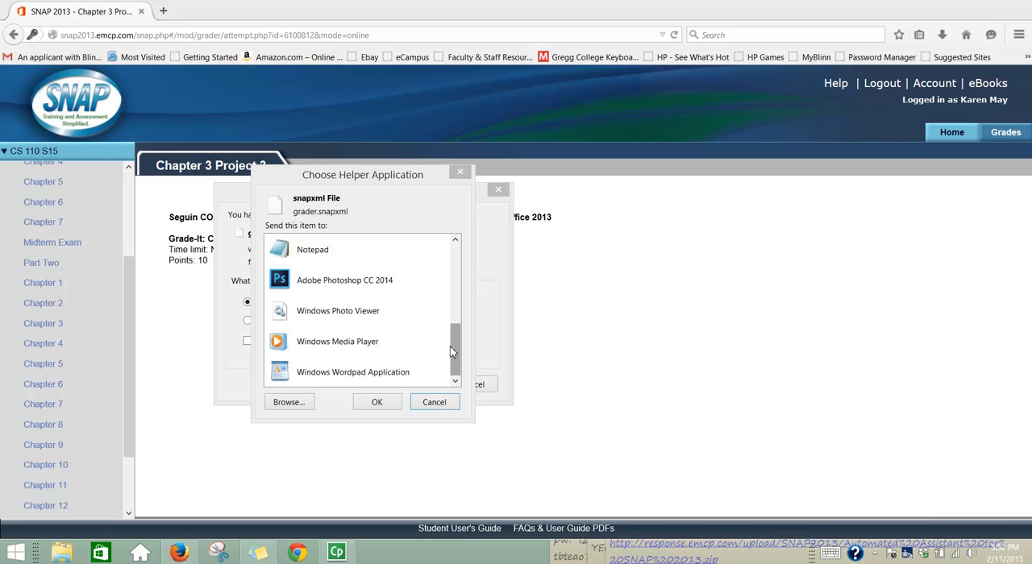
# Choose SnapPlayer.UI.exe from Program Files (x86)\EMCP\SNAP as the helper application and launch grader.snapxml with it.
pyautogui.click(288, 402)
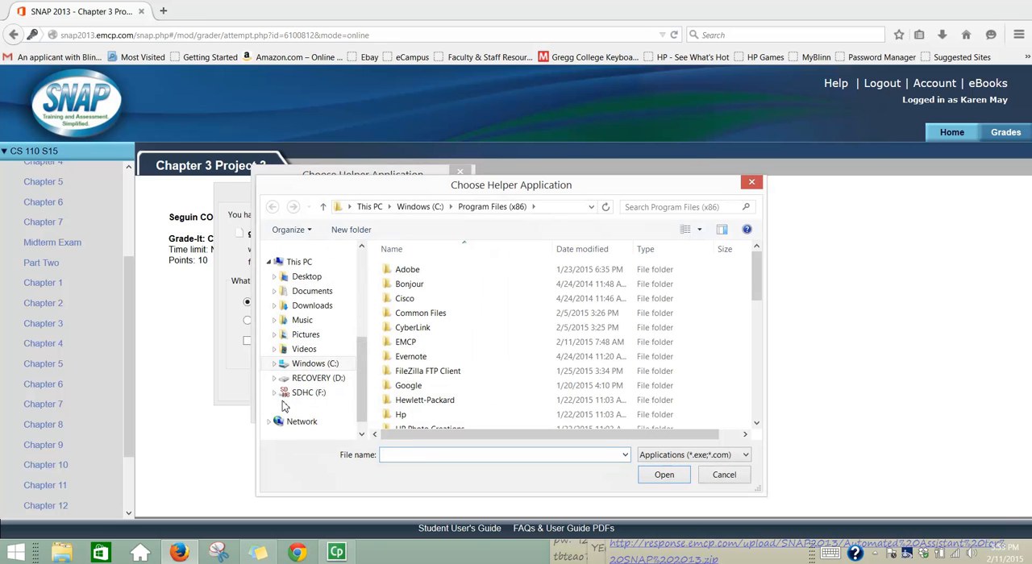
pyautogui.click(407, 345)
pyautogui.doubleClick(407, 344)
pyautogui.doubleClick(401, 270)
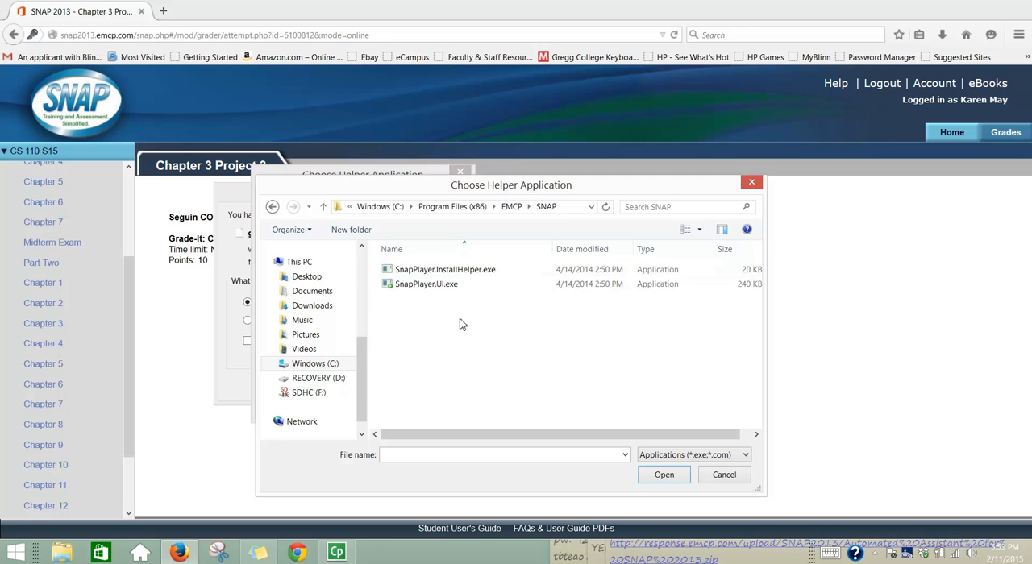
pyautogui.doubleClick(430, 286)
pyautogui.click(414, 385)
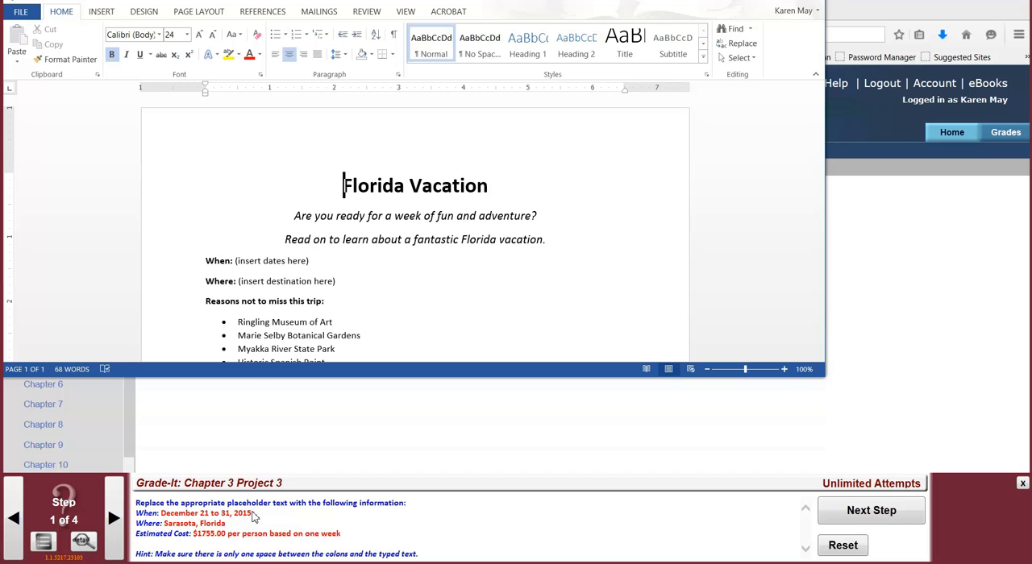
# Replace the dates placeholder after "When:" with "December 21 to 31, 2015".
pyautogui.moveTo(309, 260); pyautogui.dragTo(238, 266)
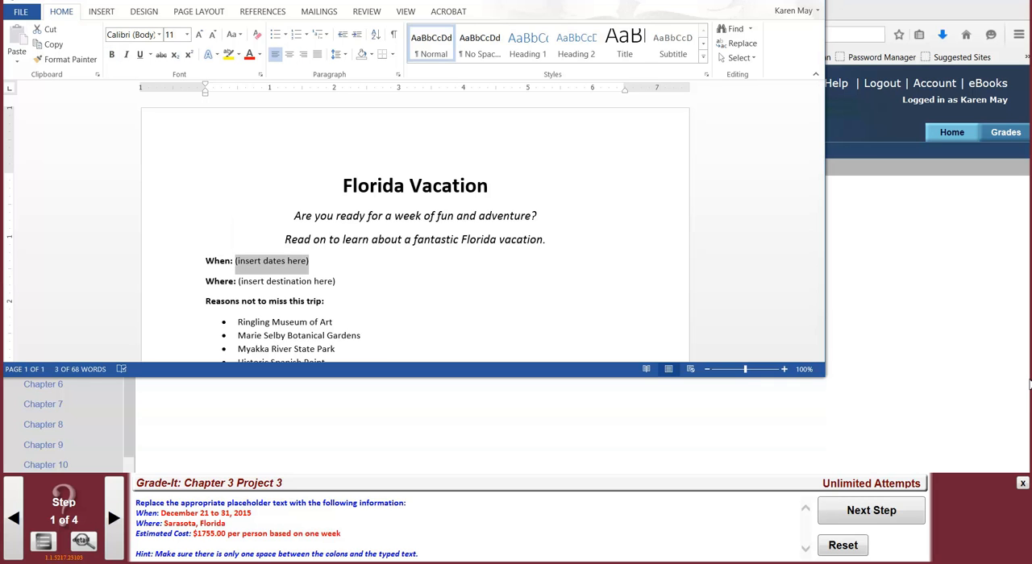
pyautogui.write('December f')
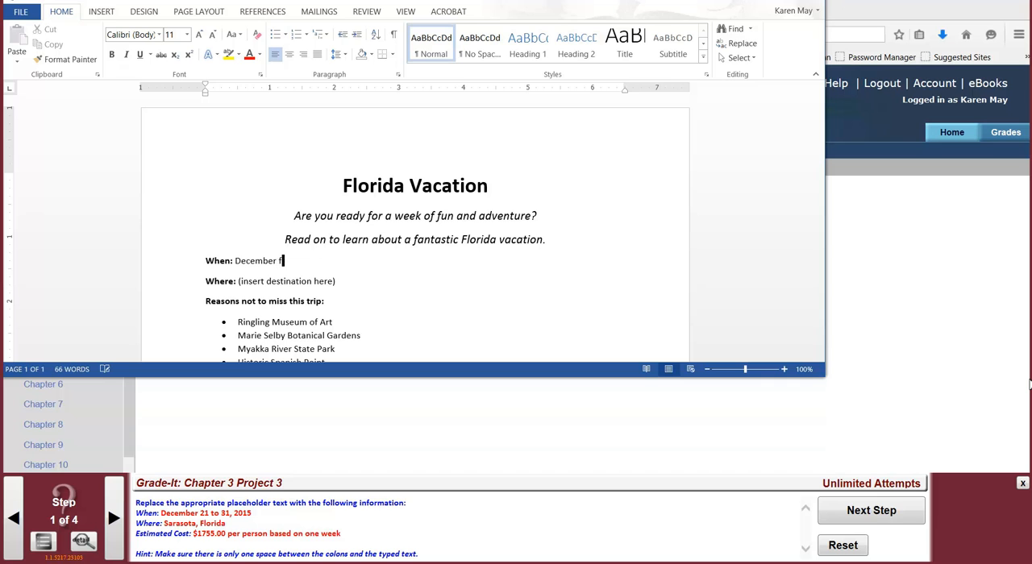
pyautogui.press('BackSpace')
pyautogui.write('21,')
pyautogui.write('to 31, 2015')
# Replace the destination placeholder after "Where:" with "Sarasota, Florida".
pyautogui.moveTo(337, 280); pyautogui.dragTo(239, 284)
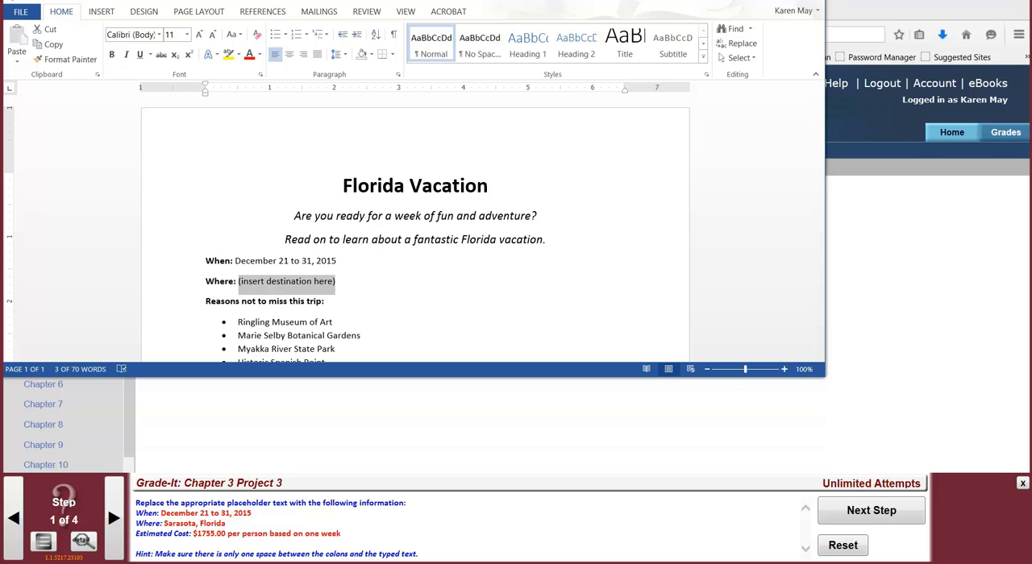
pyautogui.write('Sarasota, Florida')
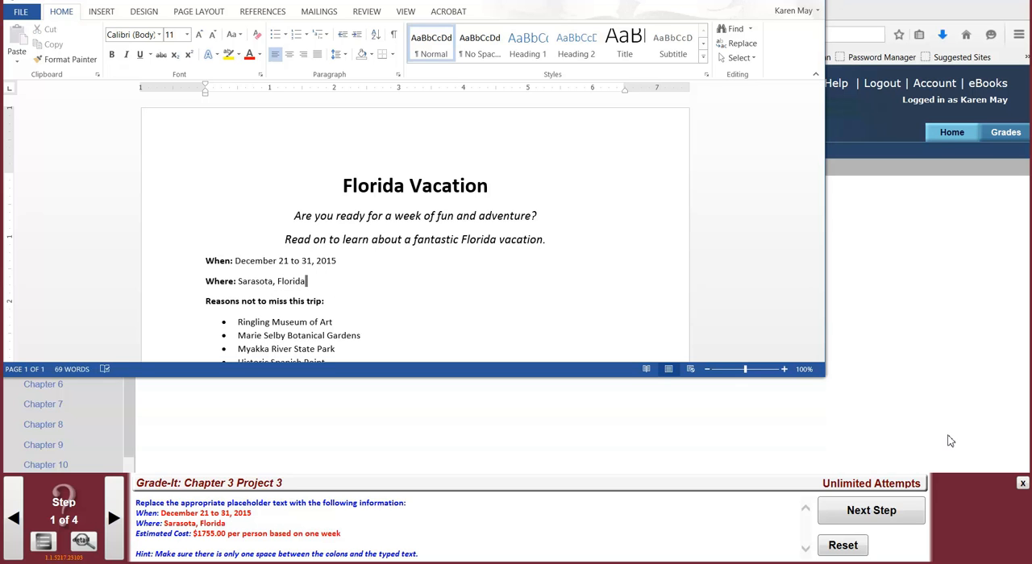
# Replace the cost placeholder after "Estimated Cost:" with "$1755.00 per person based on one week".
pyautogui.scroll(-1, 968, 451)
pyautogui.scroll(-2, 967, 451)
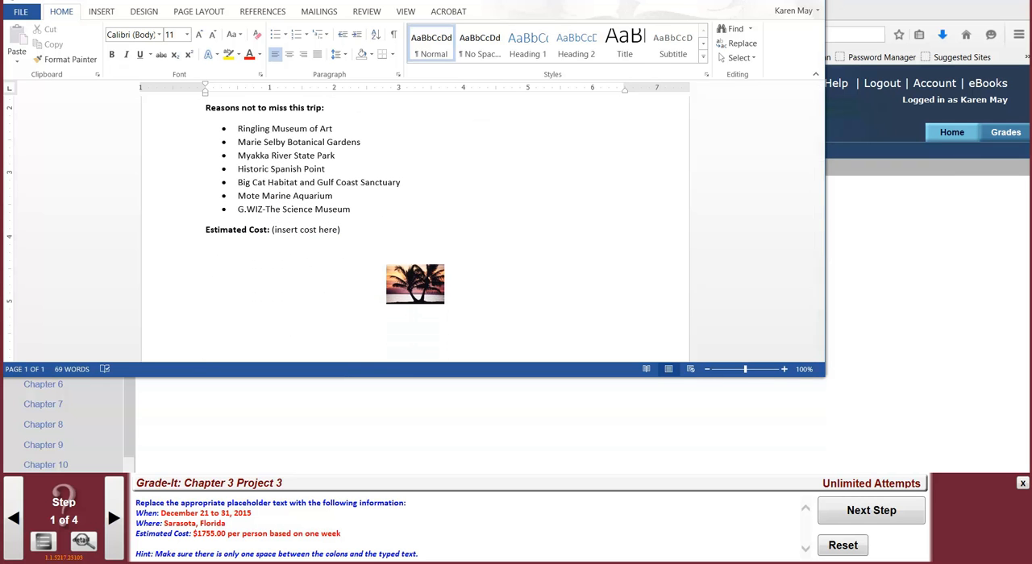
pyautogui.moveTo(342, 229); pyautogui.dragTo(272, 230)
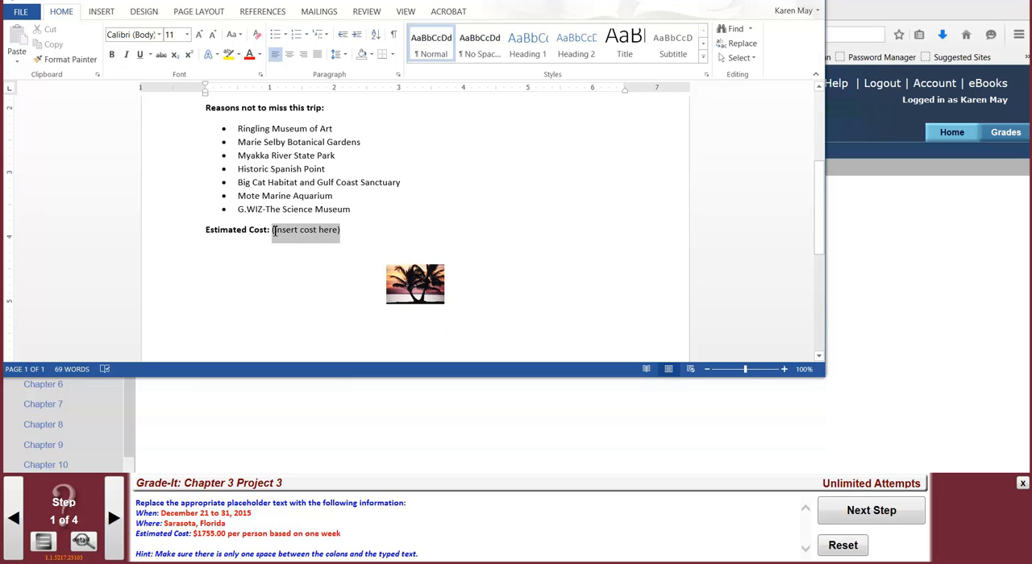
pyautogui.write('$1')
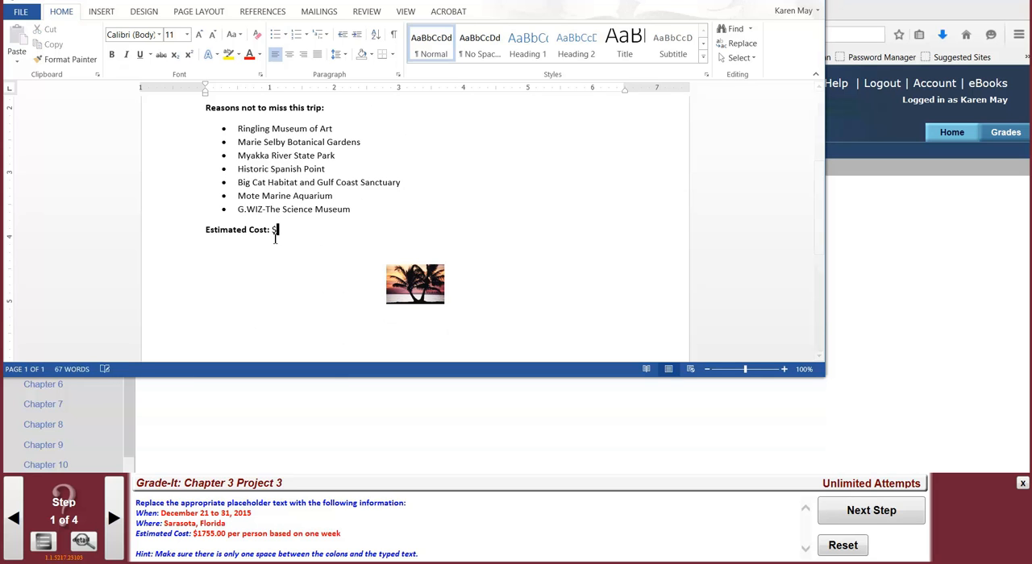
pyautogui.write('.00 per person ba')
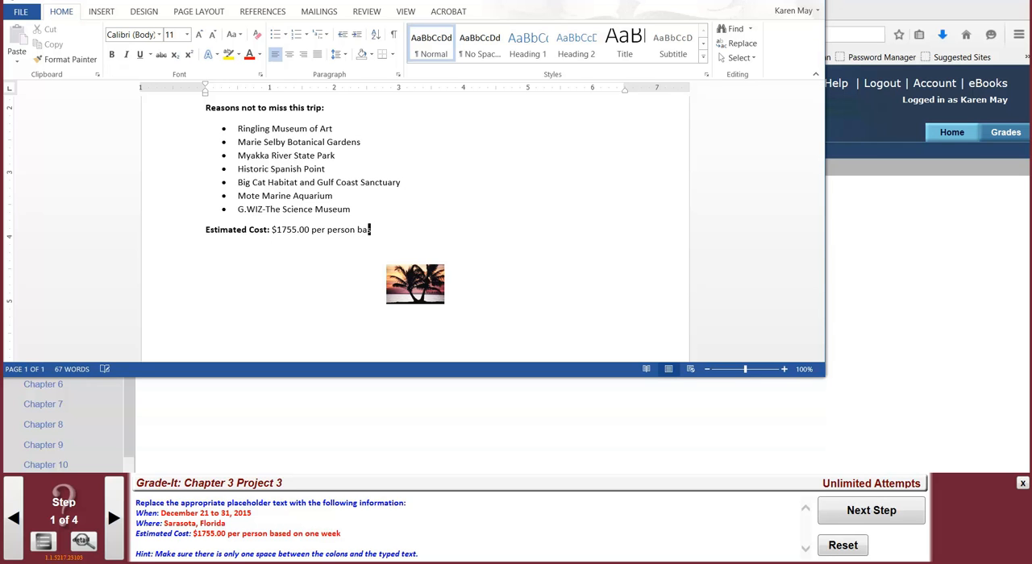
pyautogui.write('sed on one week')
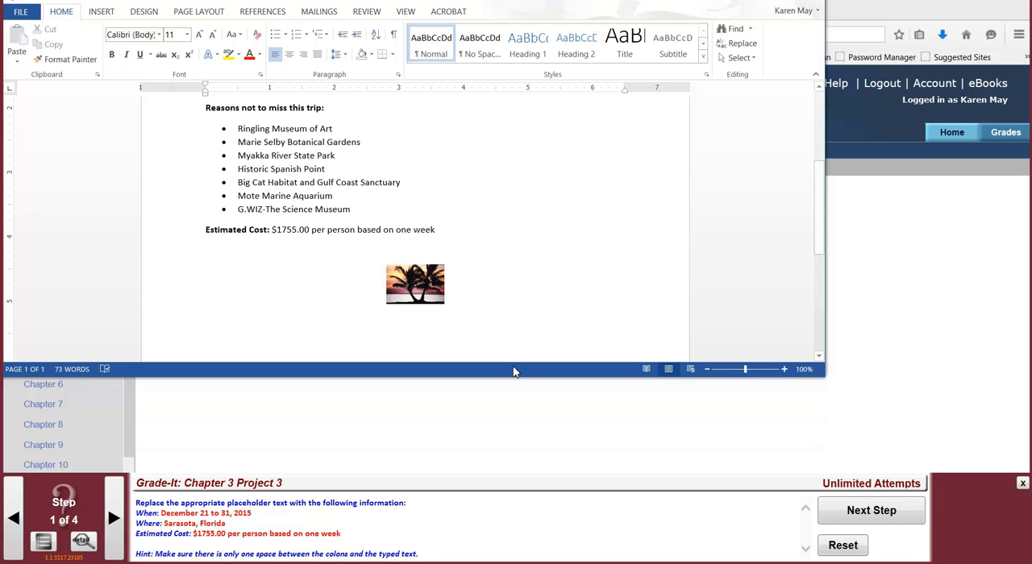
# Show the formatting marks to check the spacing of the replaced text, and advance to step 2 of the project.
pyautogui.click(393, 34)
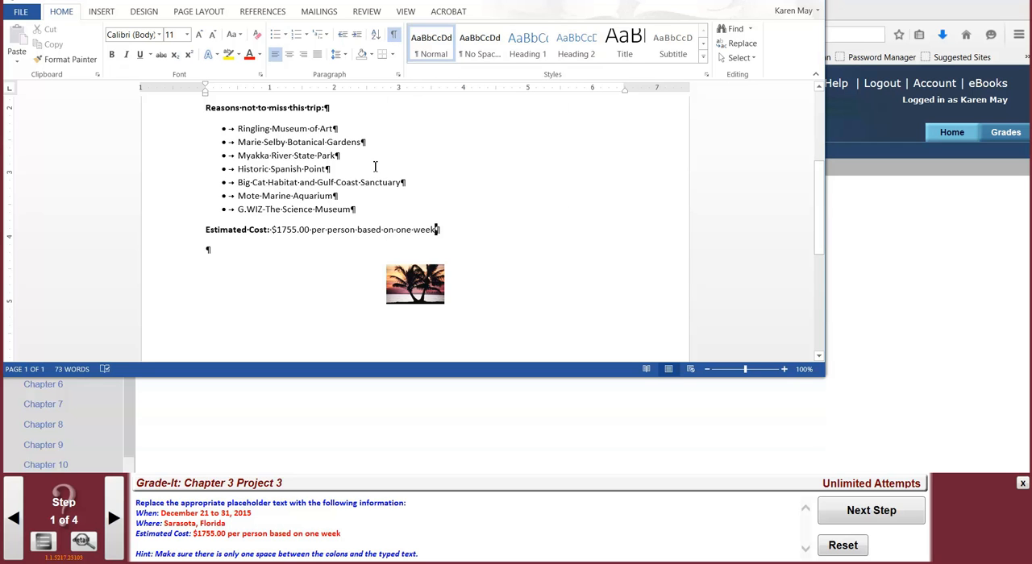
pyautogui.scroll(3, 368, 207)
pyautogui.scroll(1, 368, 208)
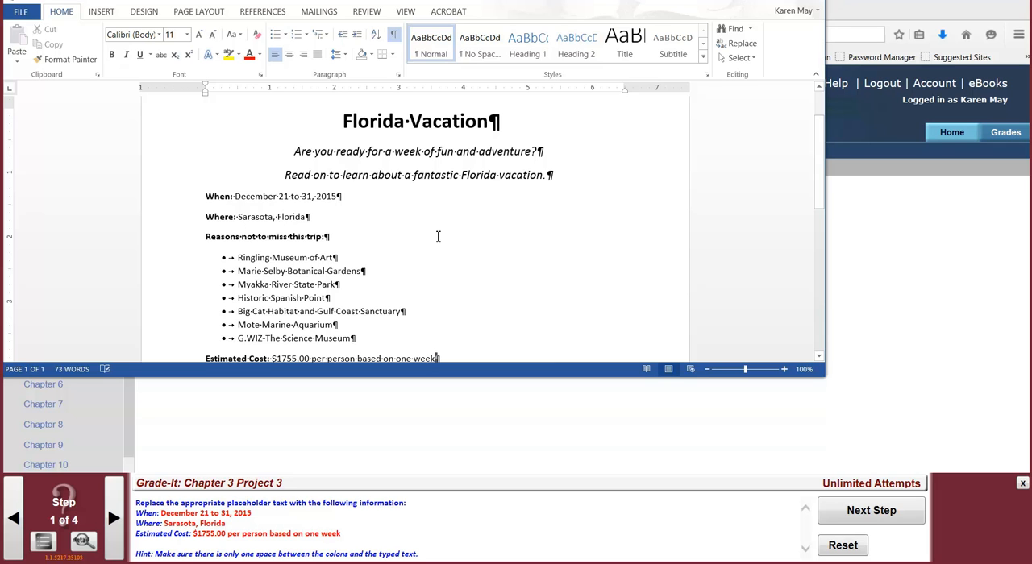
pyautogui.scroll(-2, 438, 239)
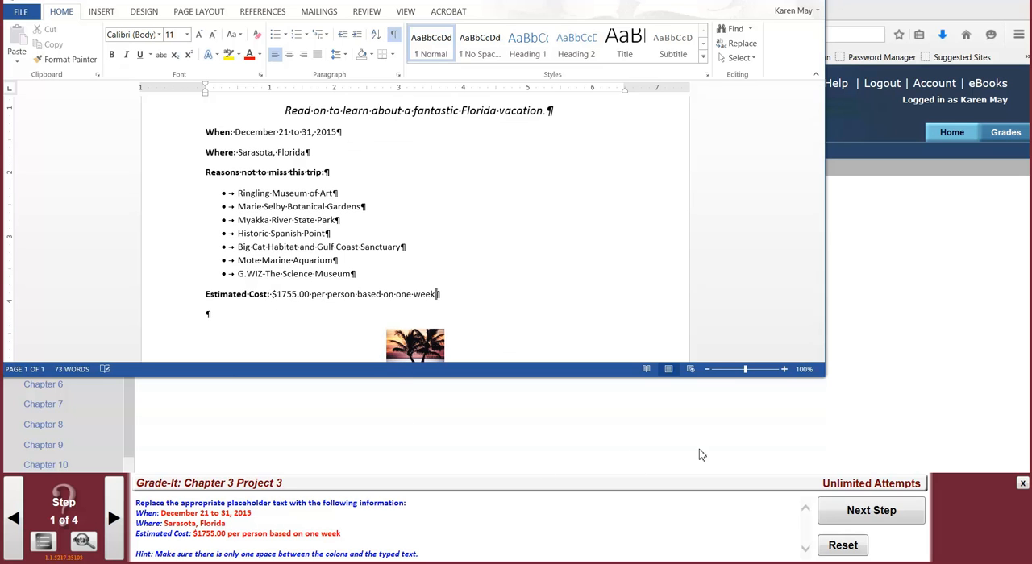
pyautogui.click(872, 510)
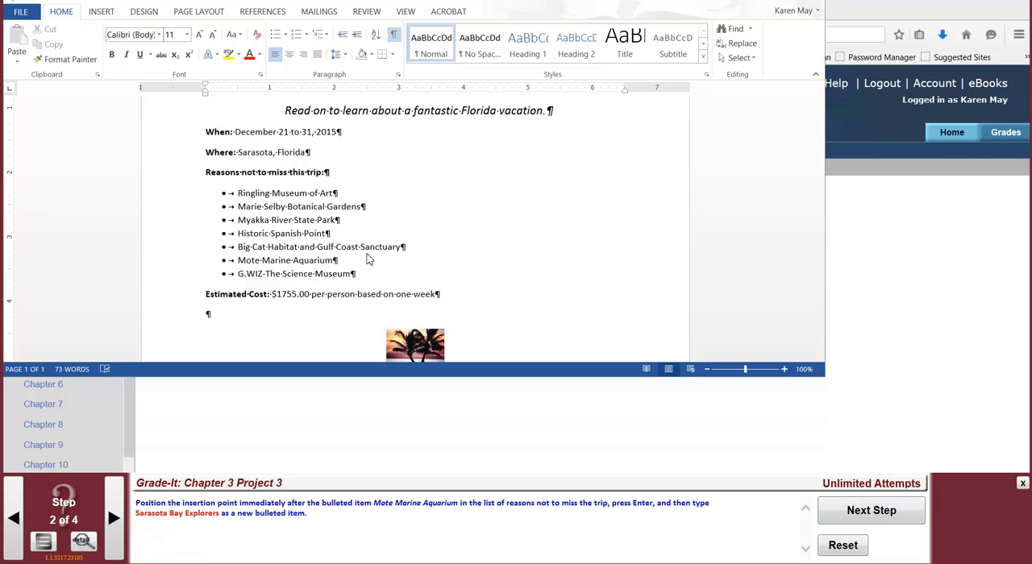
# Add "Sarasota Bay Explorers" as a new bulleted item after "Mote Marine Aquarium", and advance to step 3 of the project.
pyautogui.click(336, 261)
pyautogui.press('Return')
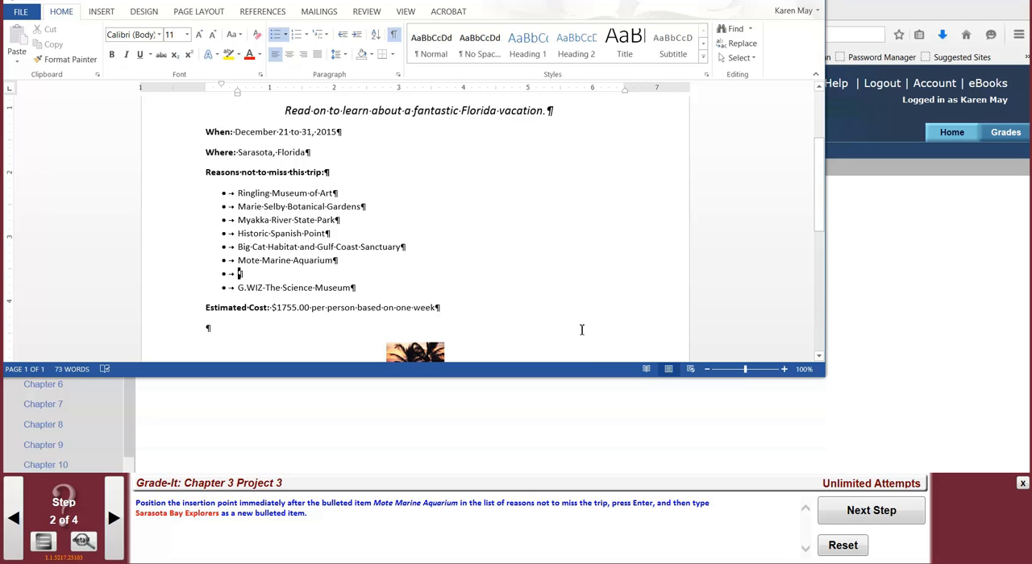
pyautogui.write('Saras')
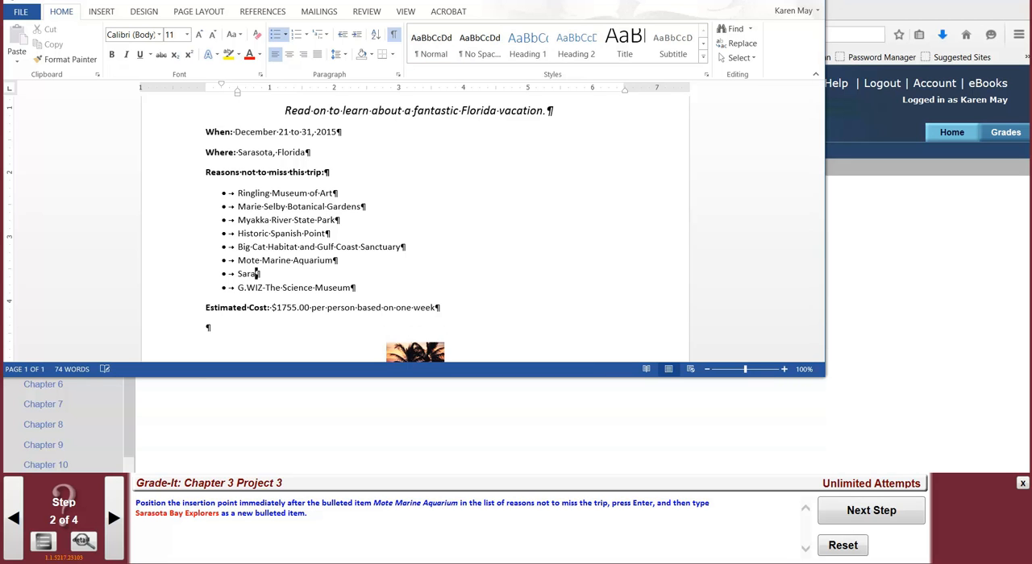
pyautogui.write('ota Bay Explorers')
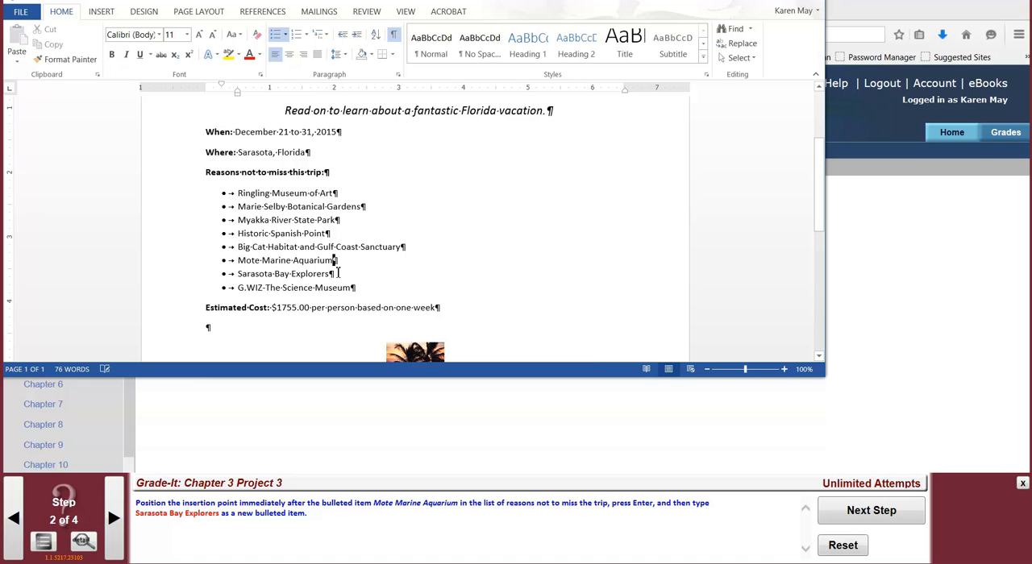
pyautogui.click(377, 288)
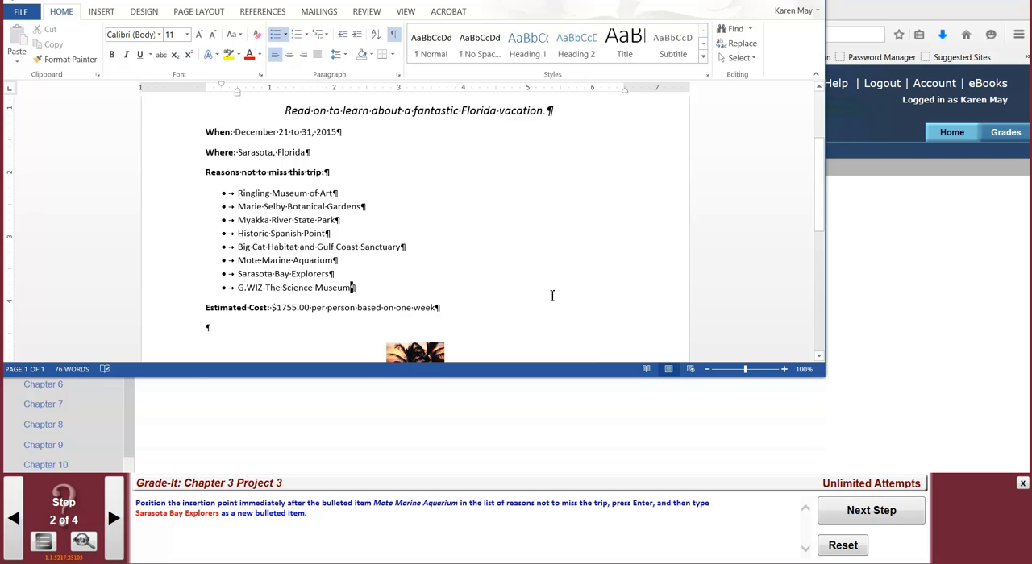
pyautogui.click(863, 513)
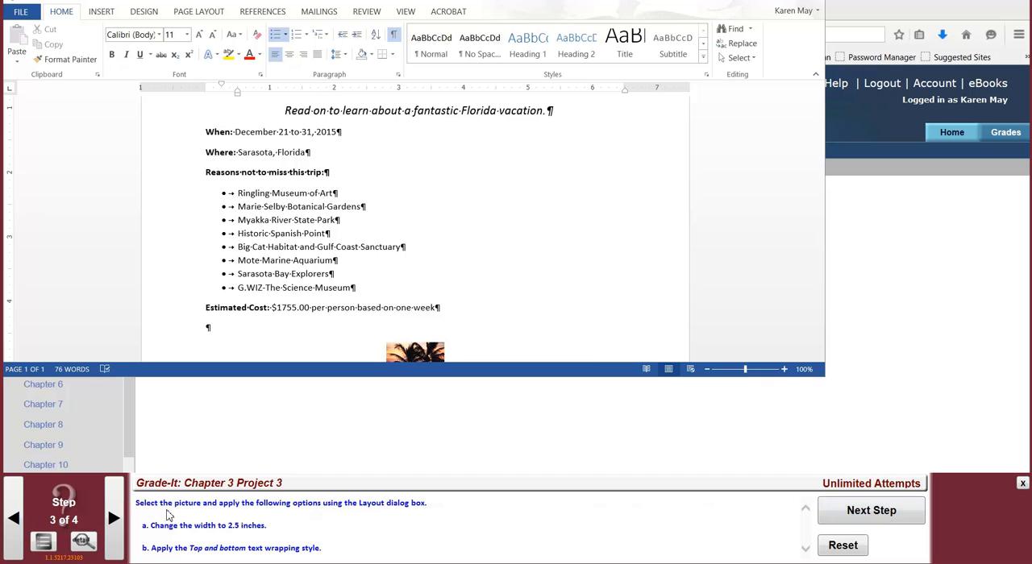
# Set the width of the palm tree picture below the estimated cost to 2.5 inches.
pyautogui.click(417, 352)
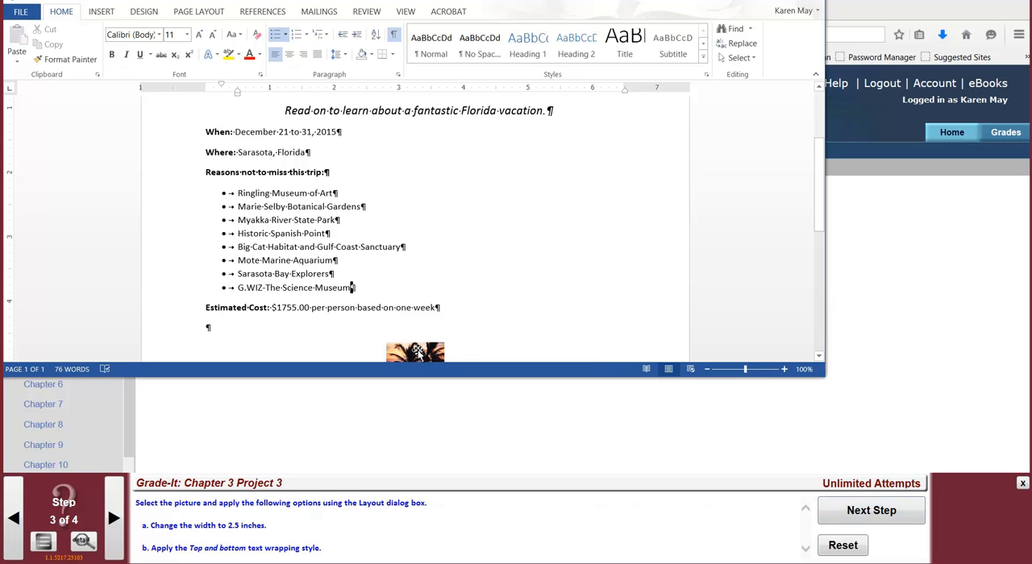
pyautogui.click(418, 352)
pyautogui.scroll(-3, 524, 259)
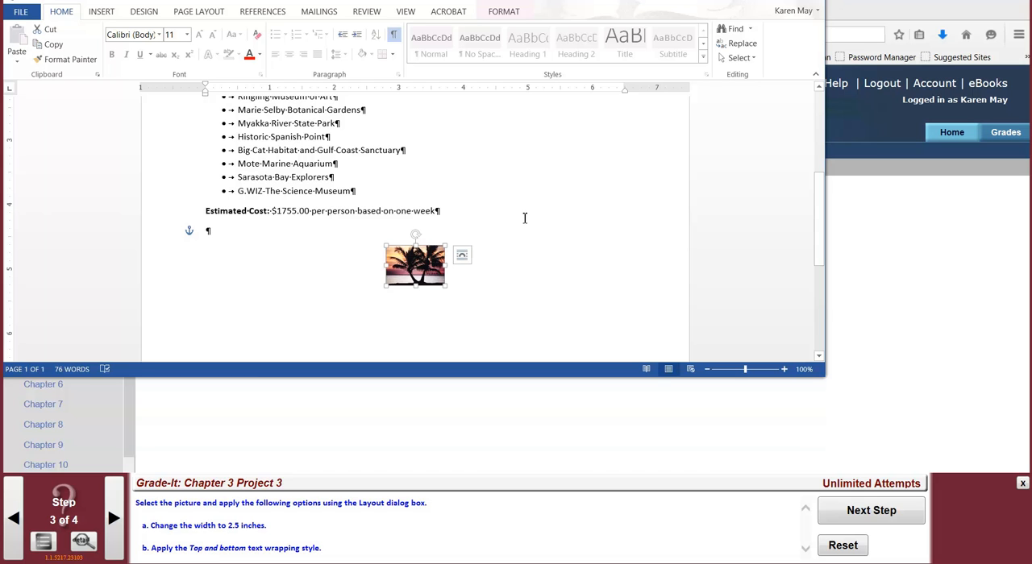
pyautogui.click(507, 12)
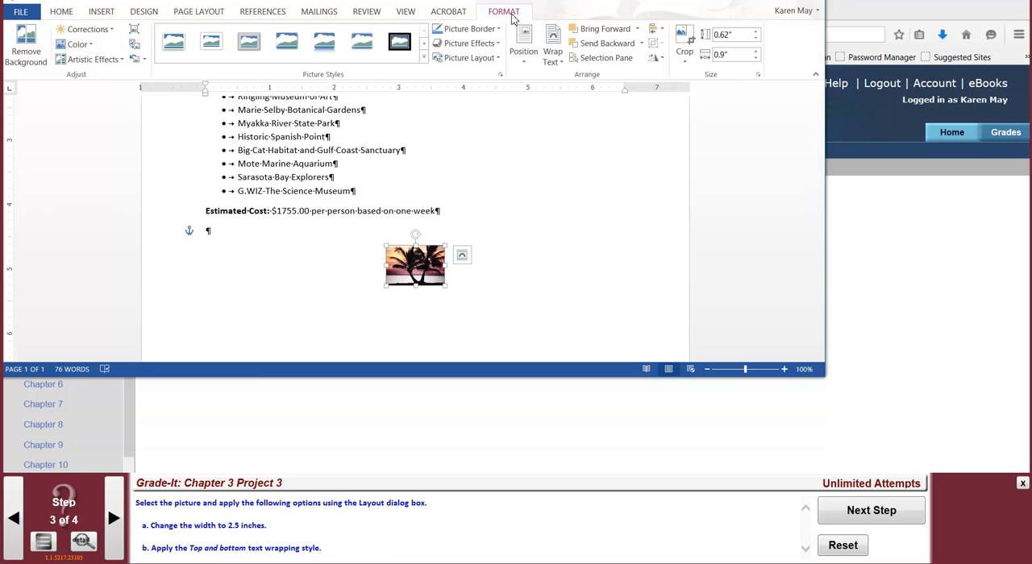
pyautogui.click(734, 54)
pyautogui.write('2.5')
pyautogui.press('Return')
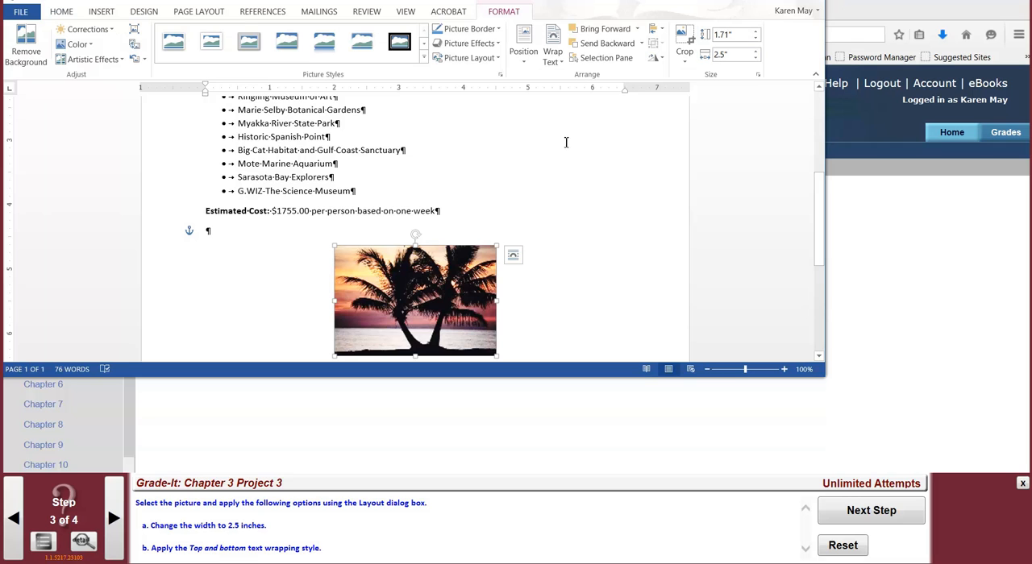
# Apply the Behind Text wrapping style to the palm tree picture and recheck its layout options.
pyautogui.click(513, 256)
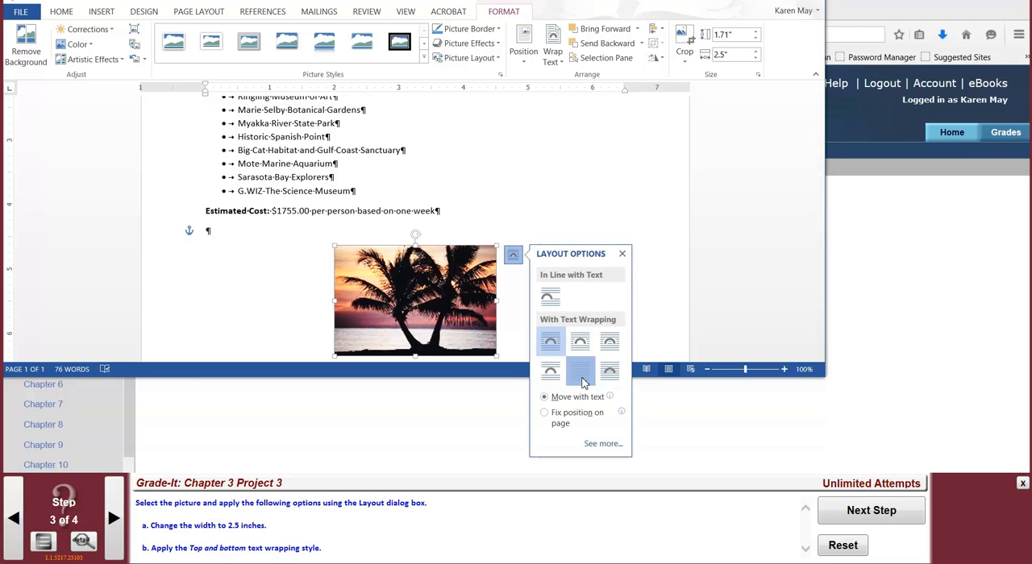
pyautogui.click(580, 373)
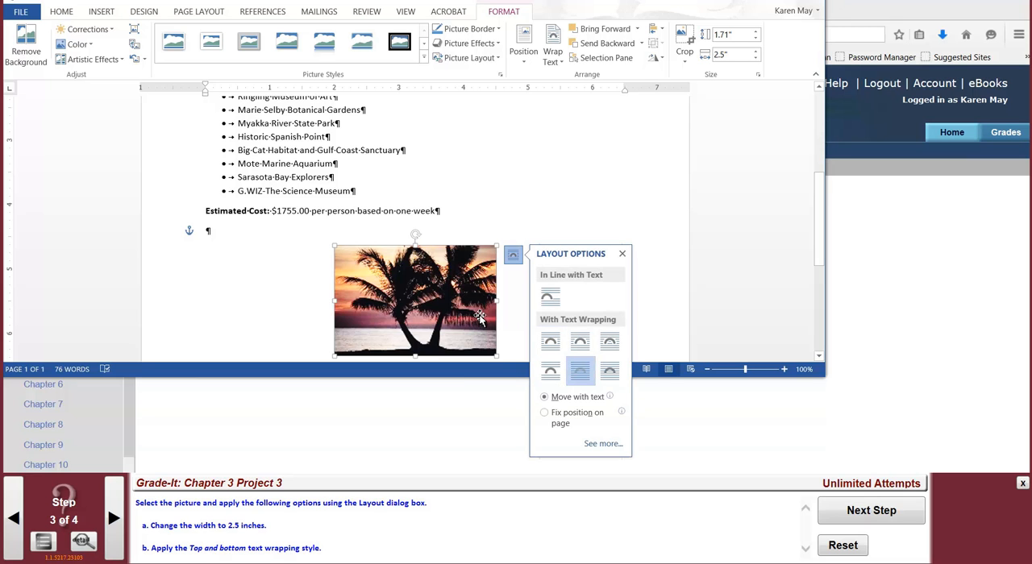
pyautogui.click(617, 210)
pyautogui.click(457, 280)
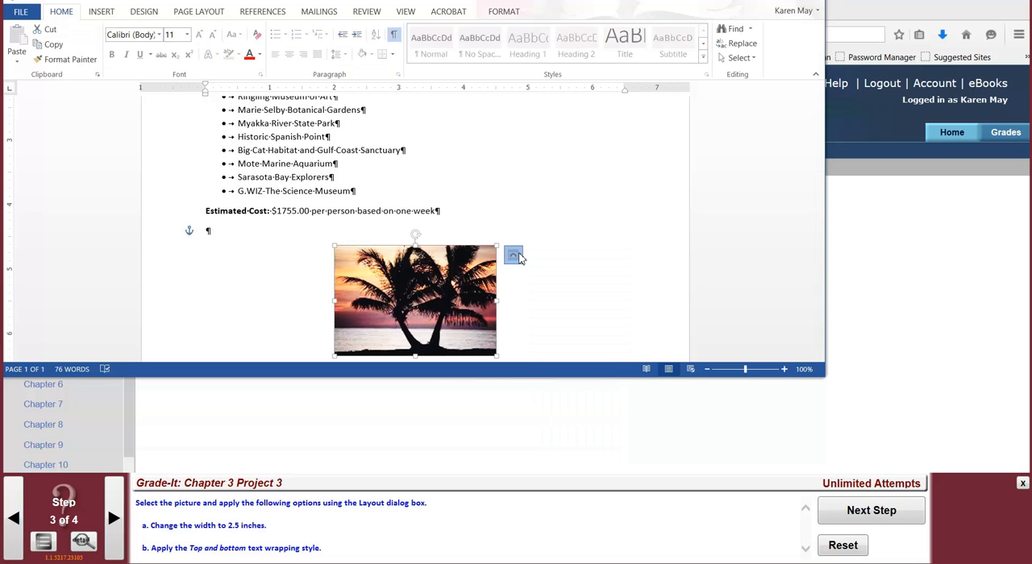
pyautogui.click(512, 255)
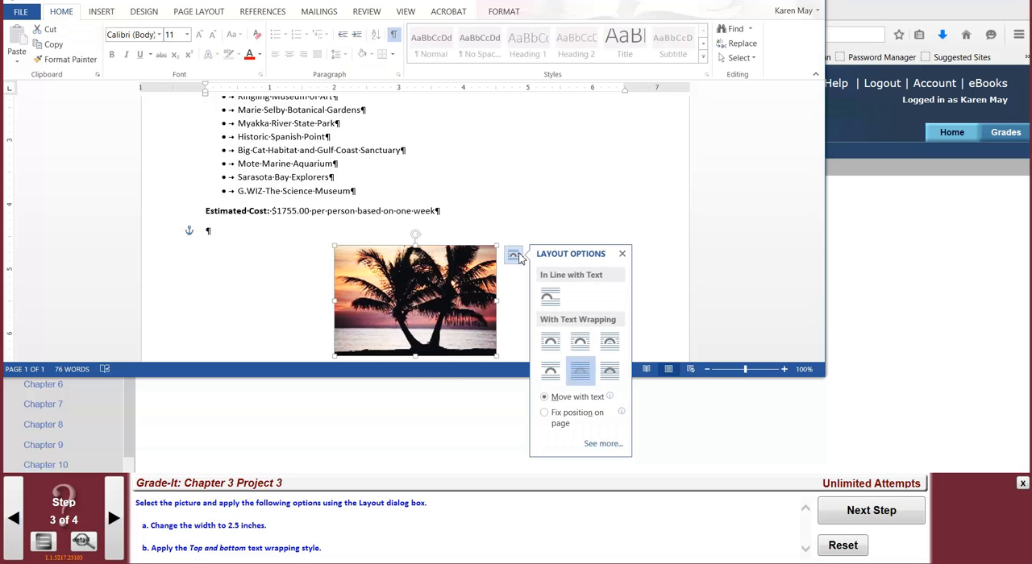
pyautogui.click(581, 207)
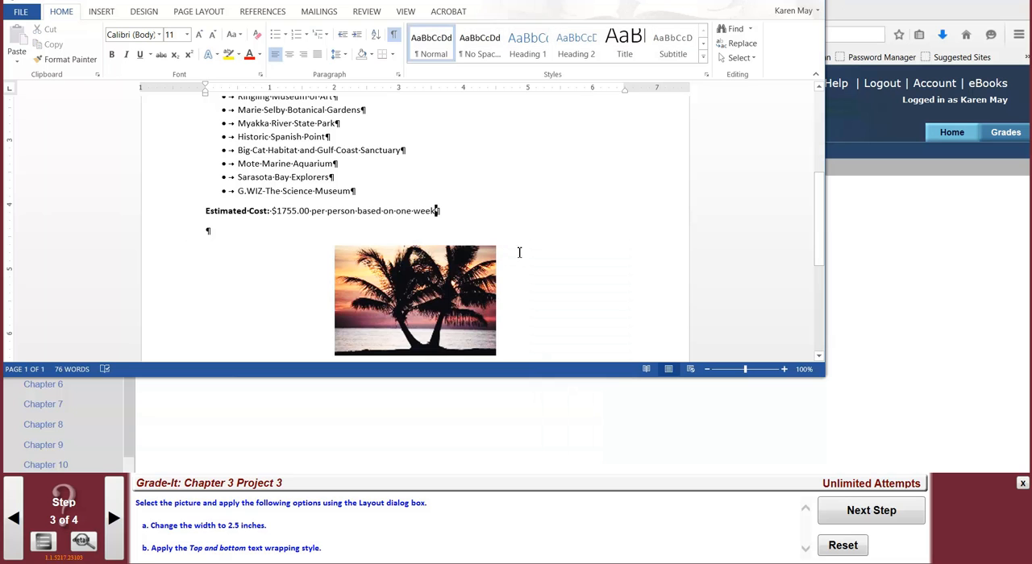
pyautogui.click(435, 286)
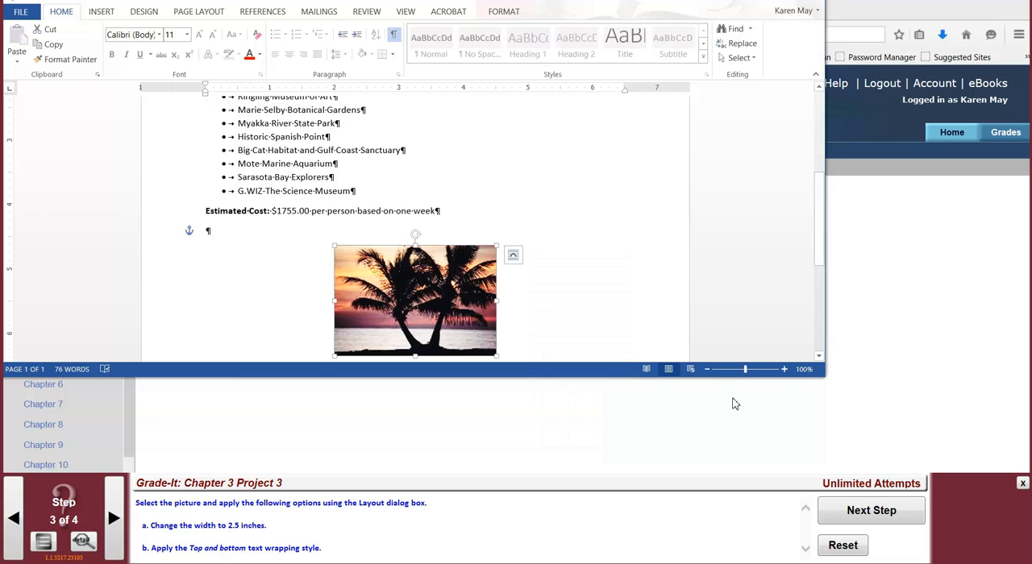
# Advance to step 4 of the project and apply the Reflected Rounded Rectangle picture style to the palm tree picture.
pyautogui.click(869, 510)
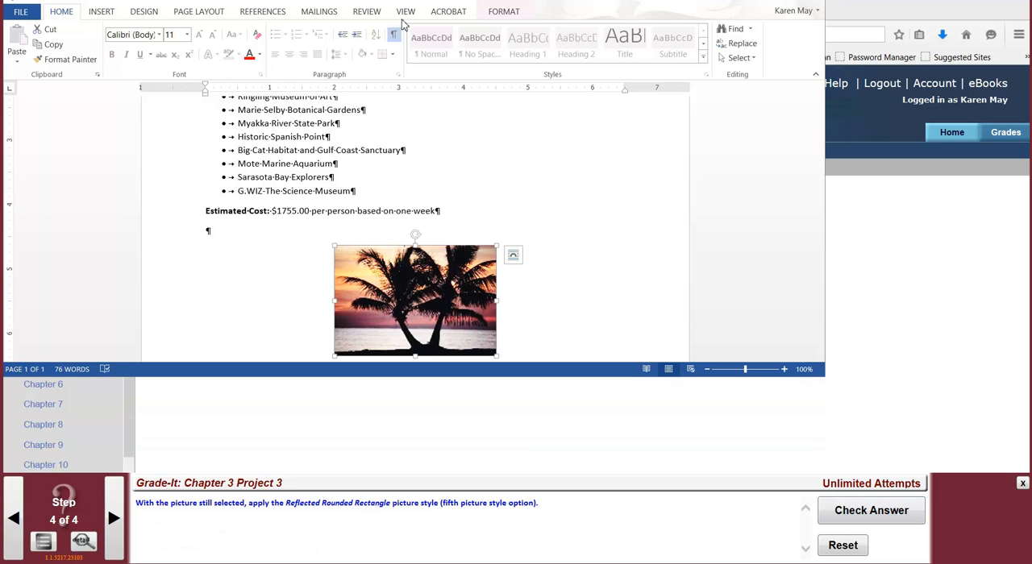
pyautogui.click(511, 16)
pyautogui.click(511, 15)
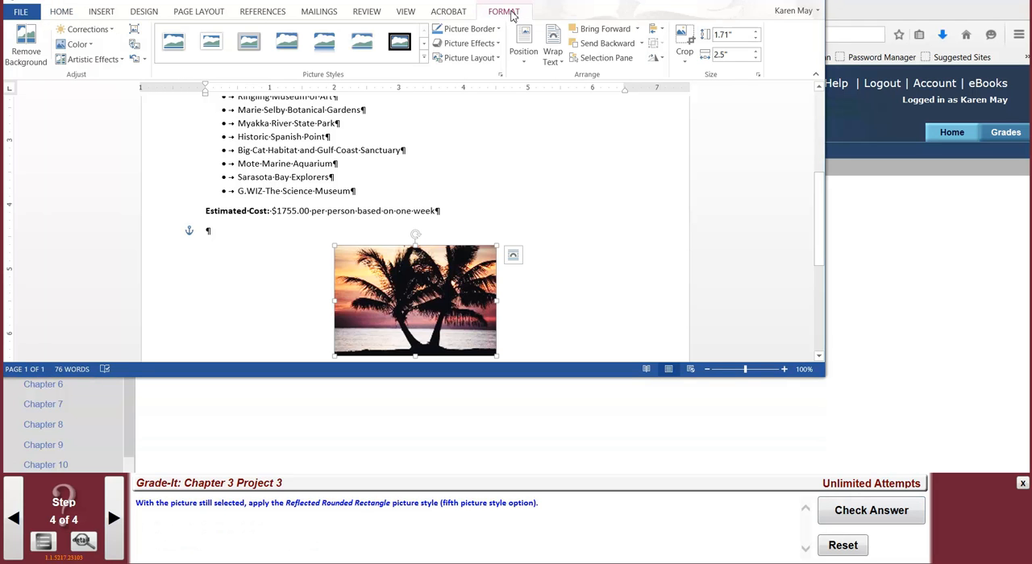
pyautogui.click(320, 46)
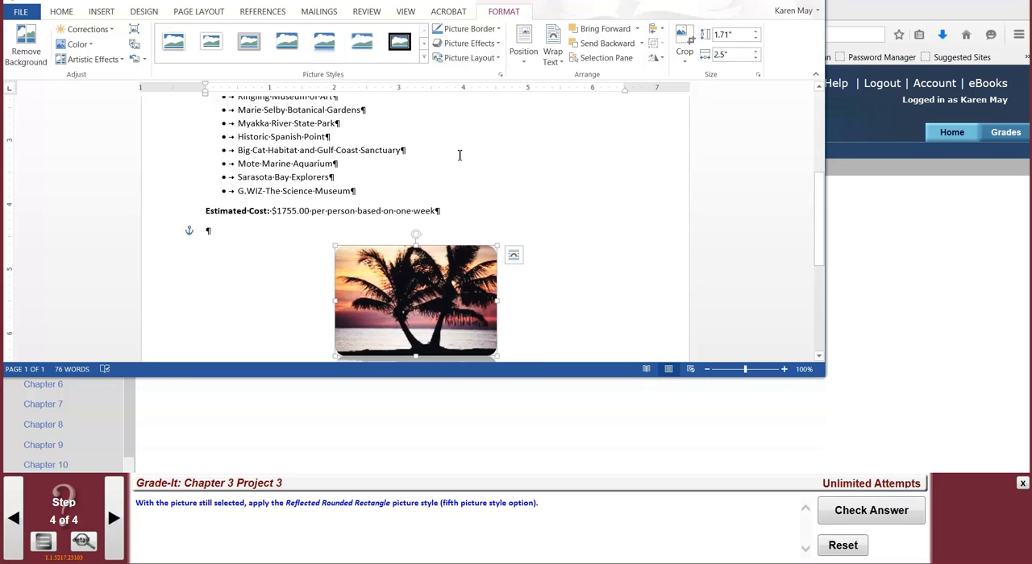
# Deselect the picture, submit the project for checking, and start another attempt in the current document.
pyautogui.click(592, 264)
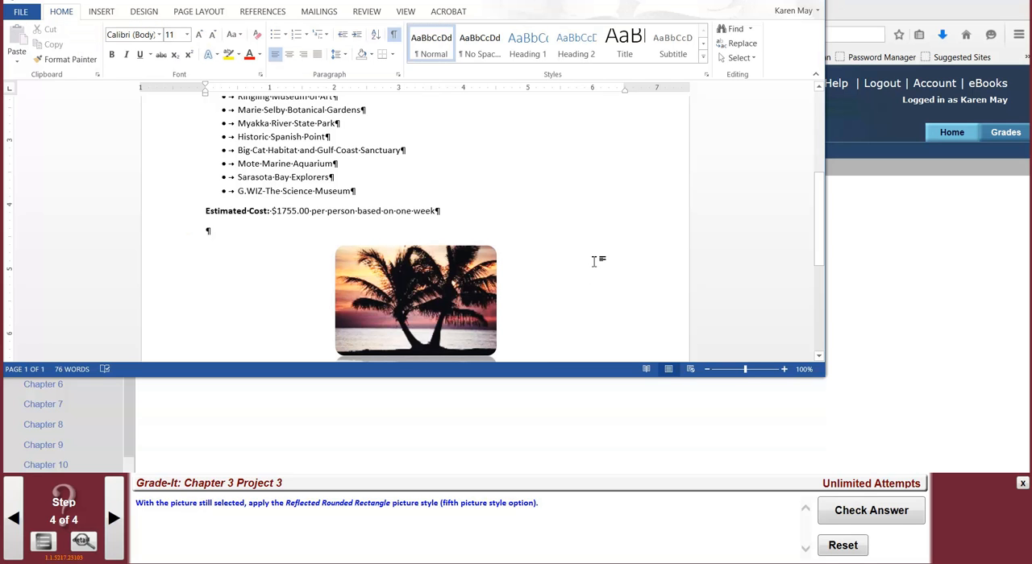
pyautogui.click(843, 514)
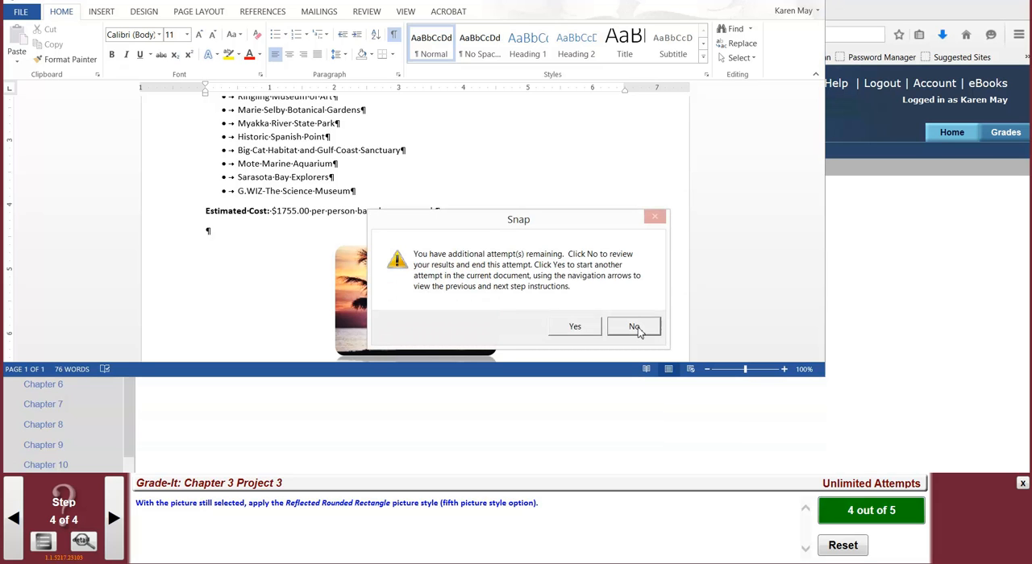
pyautogui.click(571, 331)
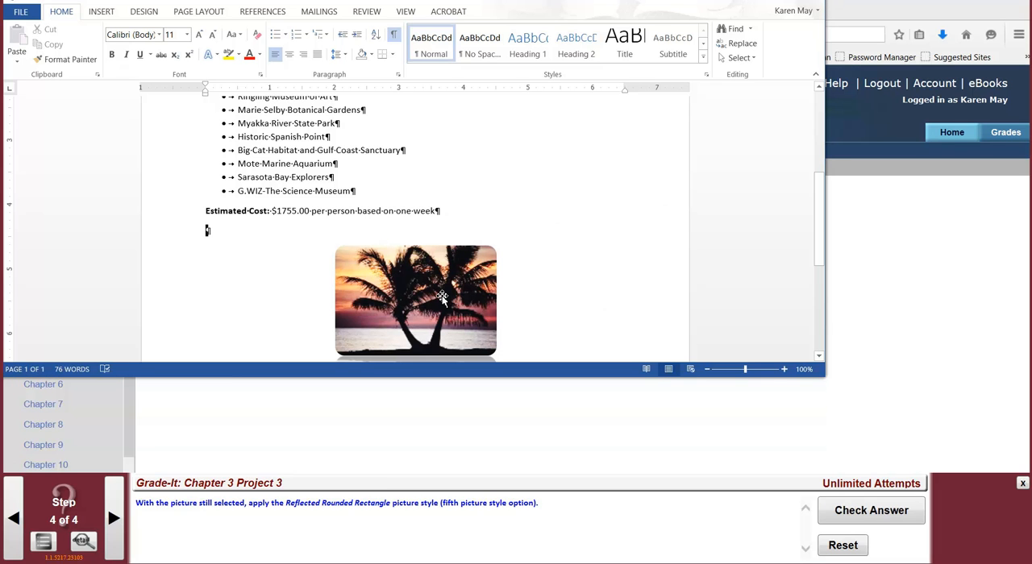
# Change the palm tree picture's text wrapping to Top and Bottom and recheck its layout options.
pyautogui.click(441, 298)
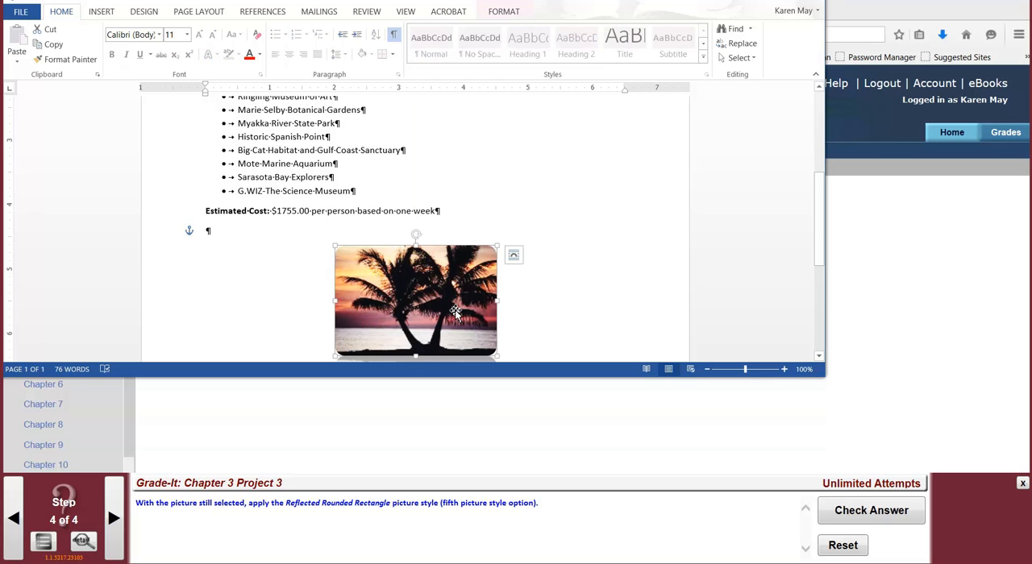
pyautogui.click(514, 256)
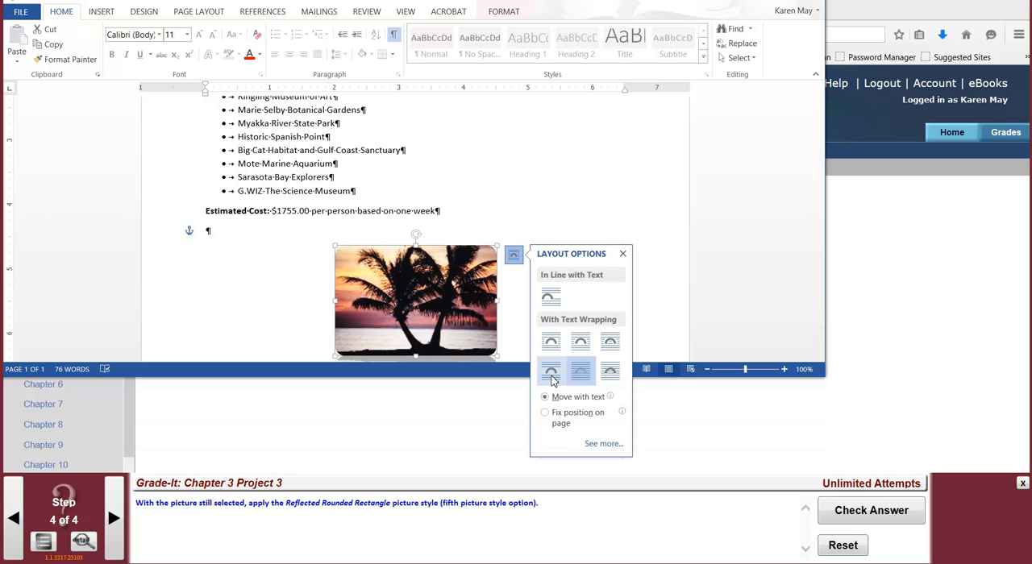
pyautogui.click(470, 319)
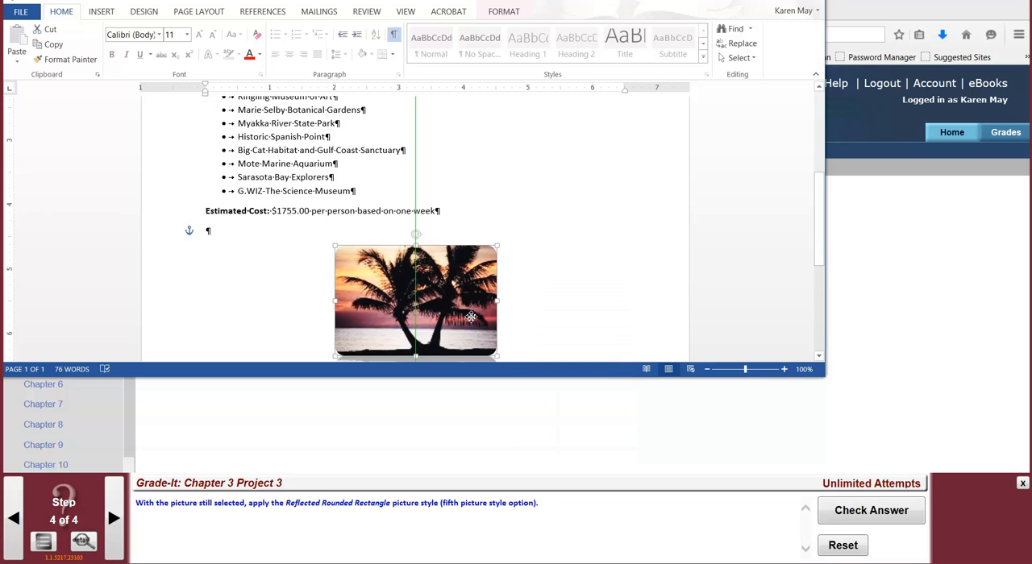
pyautogui.click(516, 256)
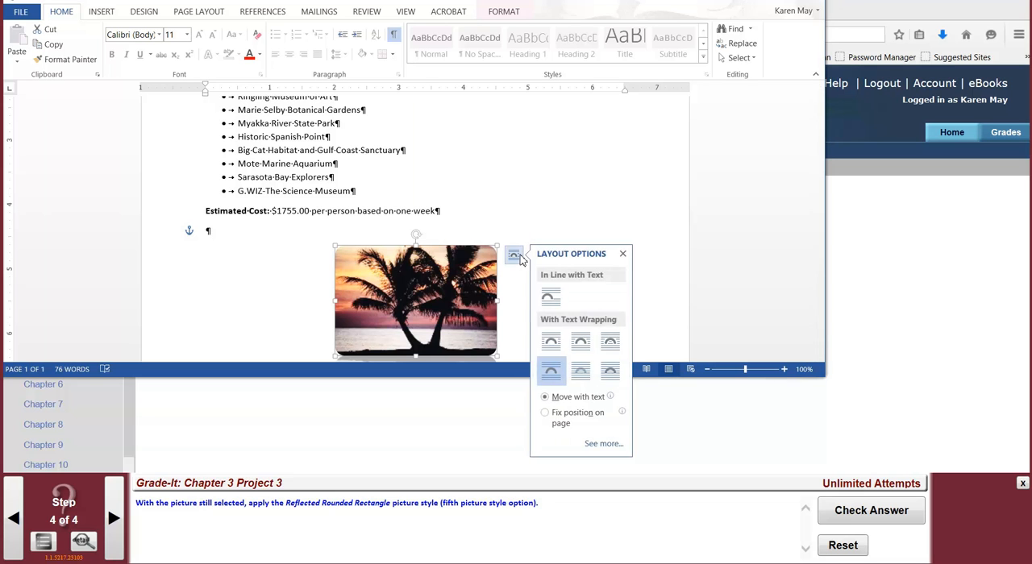
pyautogui.click(570, 181)
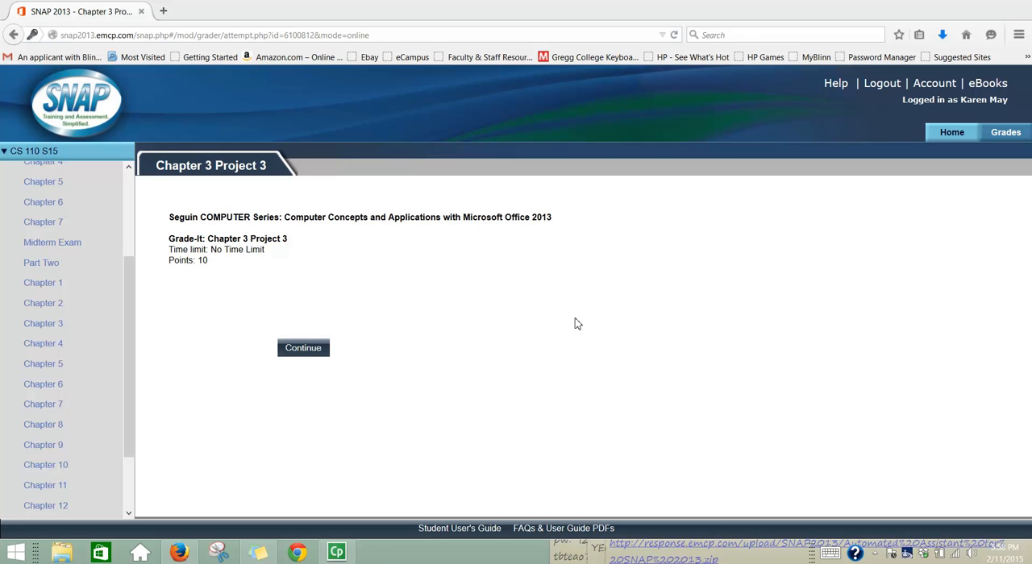
pyautogui.click(875, 555)
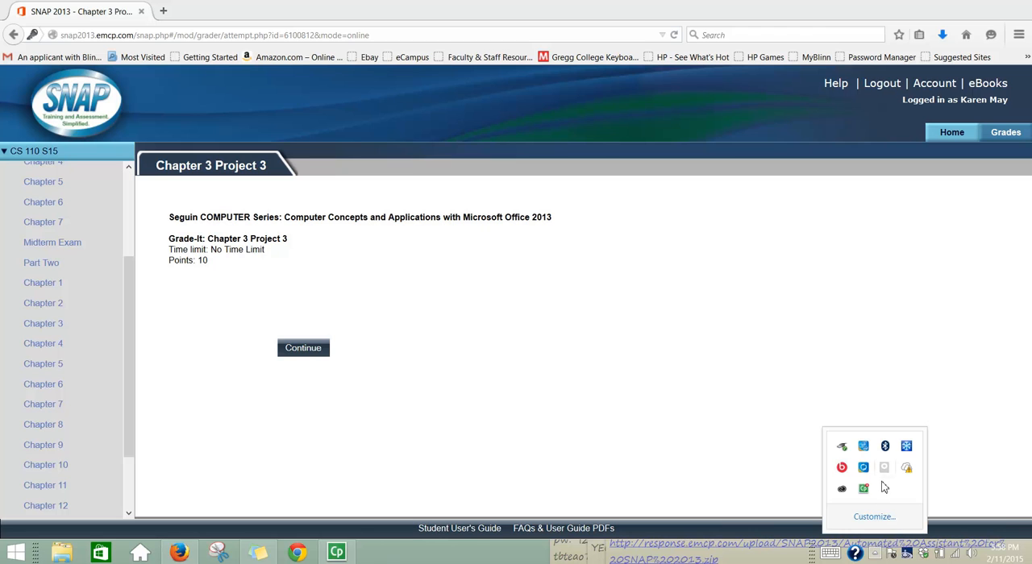